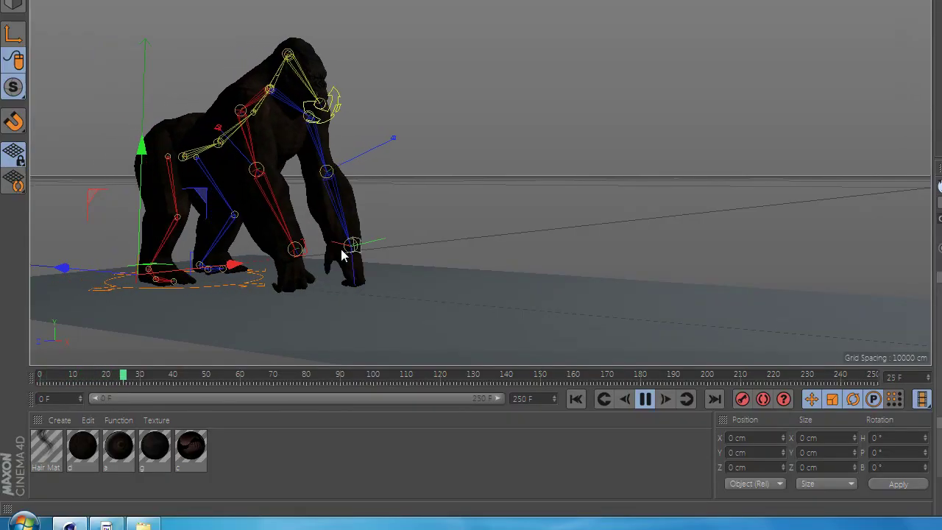
Step: Add a Character object to the gorilla scene and set its character type to Biped
mouse_move(407, 251)
alt+mouse_down()
mouse_move(183, 257)
mouse_move(63, 245)
alt+mouse_up()
alt+drag(375, 250, 375, 253)
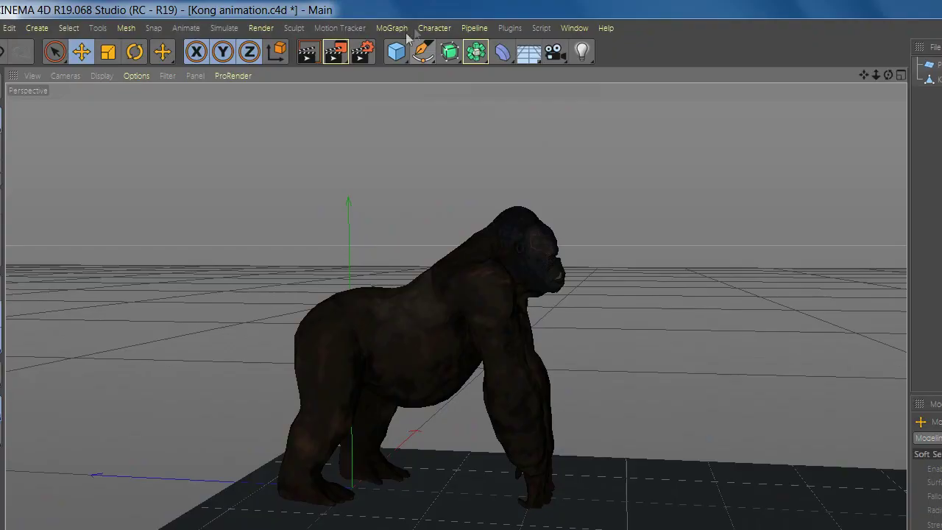
click(434, 28)
click(478, 114)
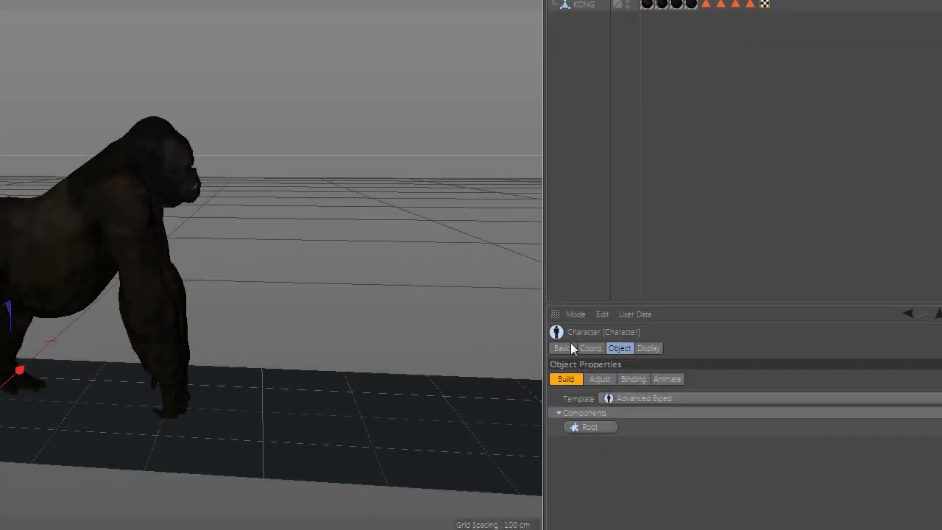
click(564, 348)
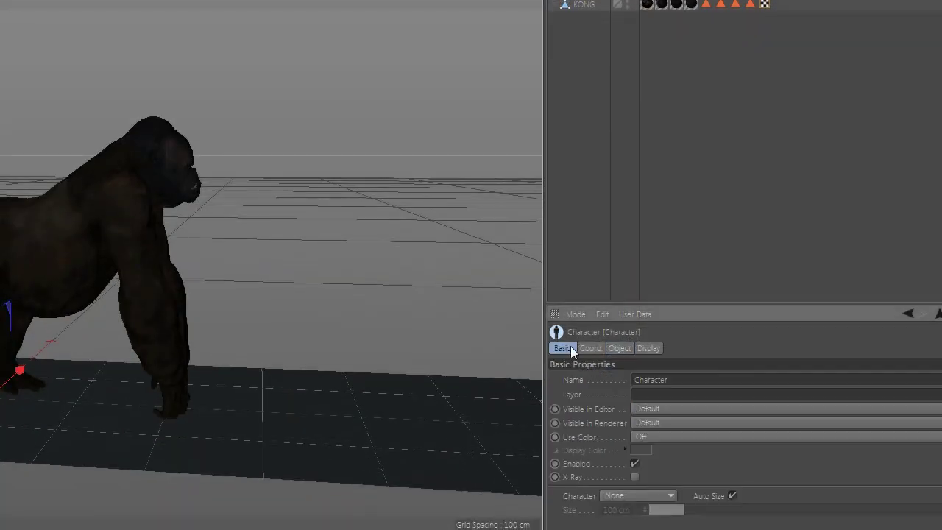
click(641, 403)
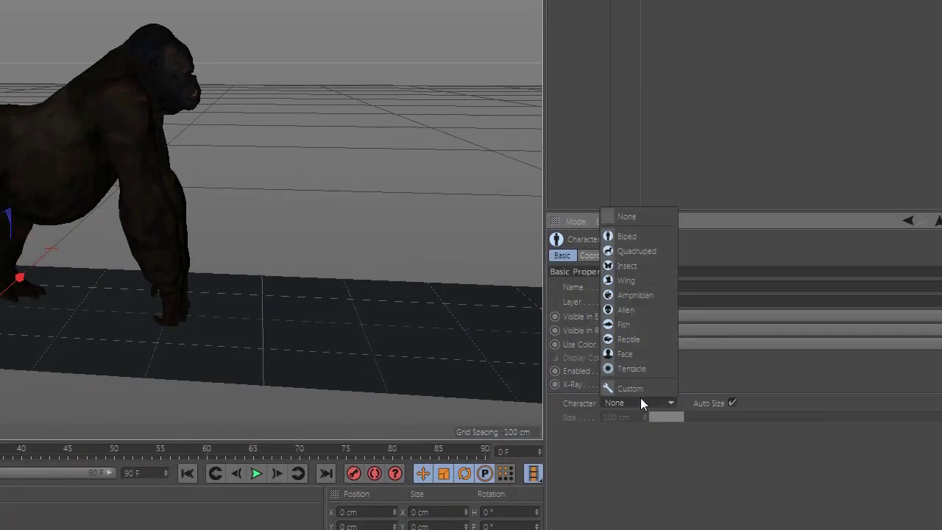
click(638, 249)
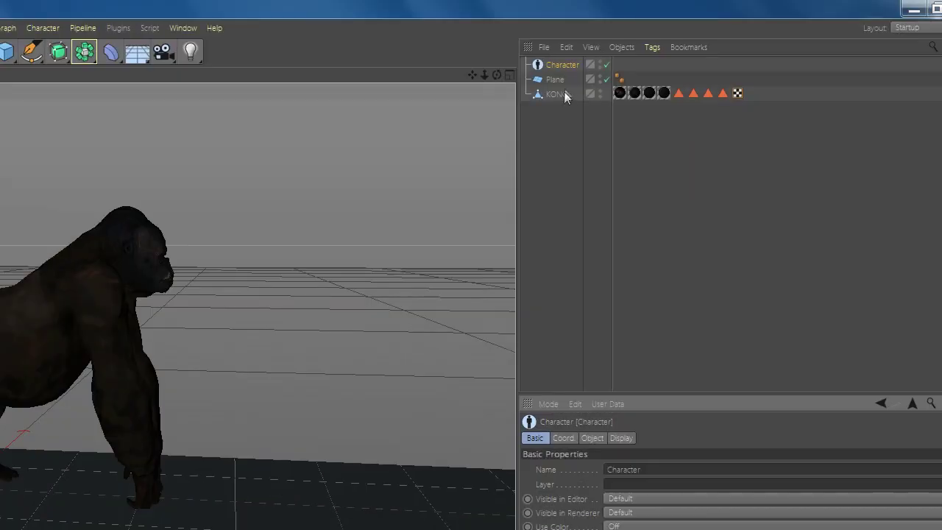
Step: Switch the Character template to Biped and build the Root and Spine (FK) components
click(561, 94)
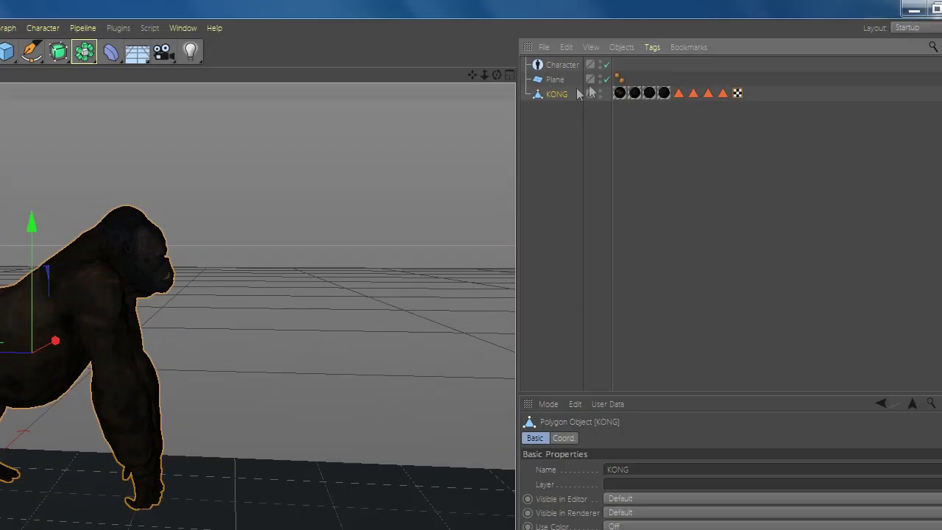
click(557, 66)
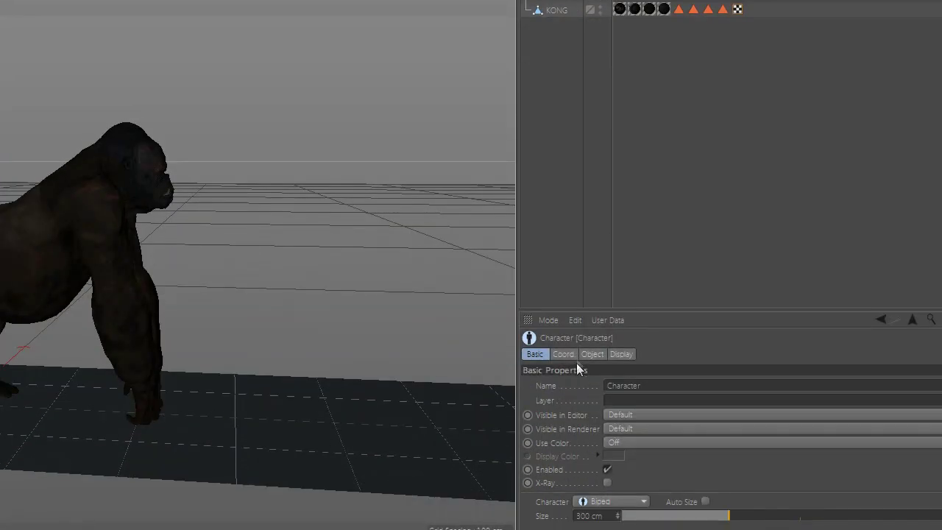
click(592, 438)
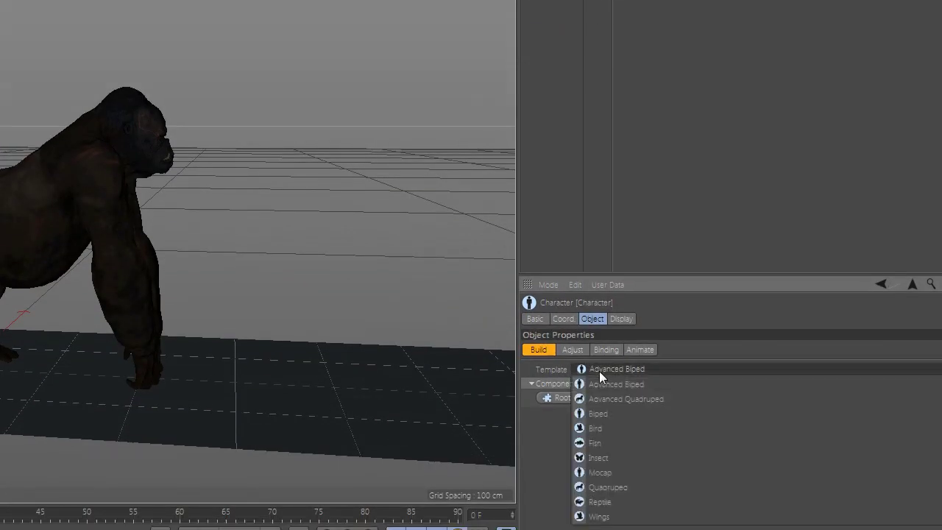
click(598, 414)
click(569, 389)
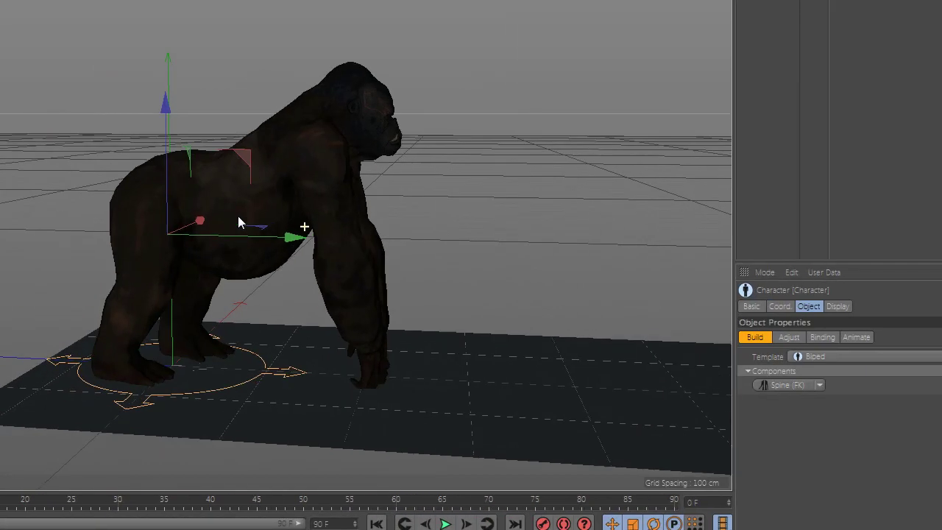
scroll(238, 221, up, 3)
scroll(238, 230, up, 3)
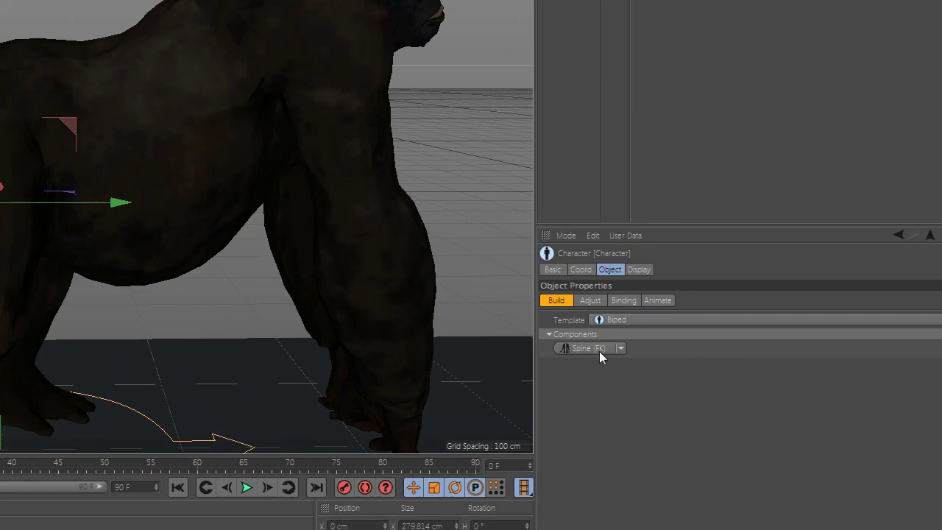
click(588, 352)
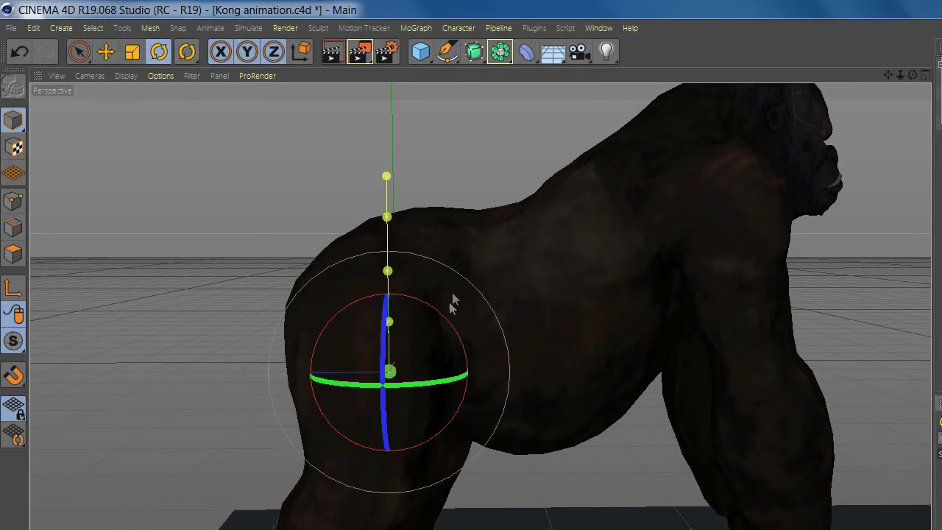
Step: Move and rotate the spine guides so they run along the gorilla's back from hips to neck
mouse_move(393, 306)
mouse_down()
mouse_move(390, 242)
mouse_move(548, 350)
mouse_up()
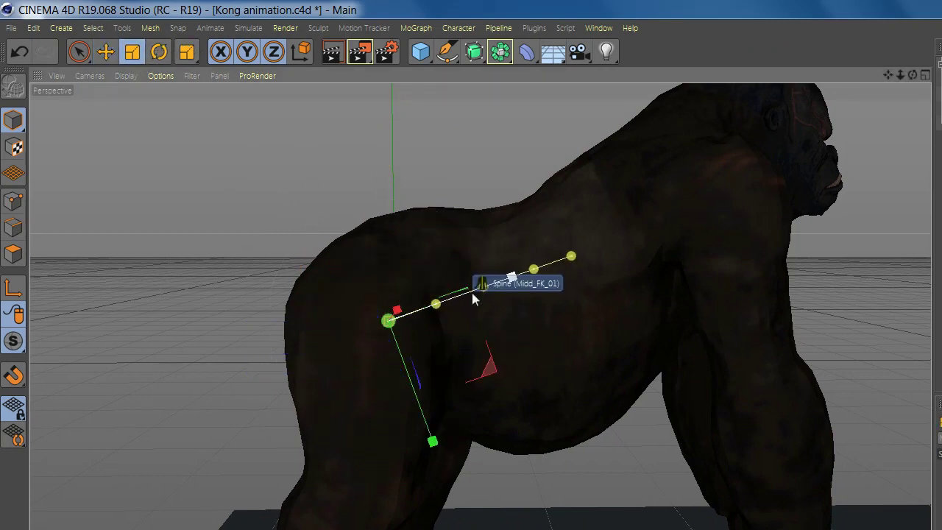
mouse_move(578, 269)
mouse_down()
mouse_move(697, 239)
mouse_move(684, 231)
mouse_up()
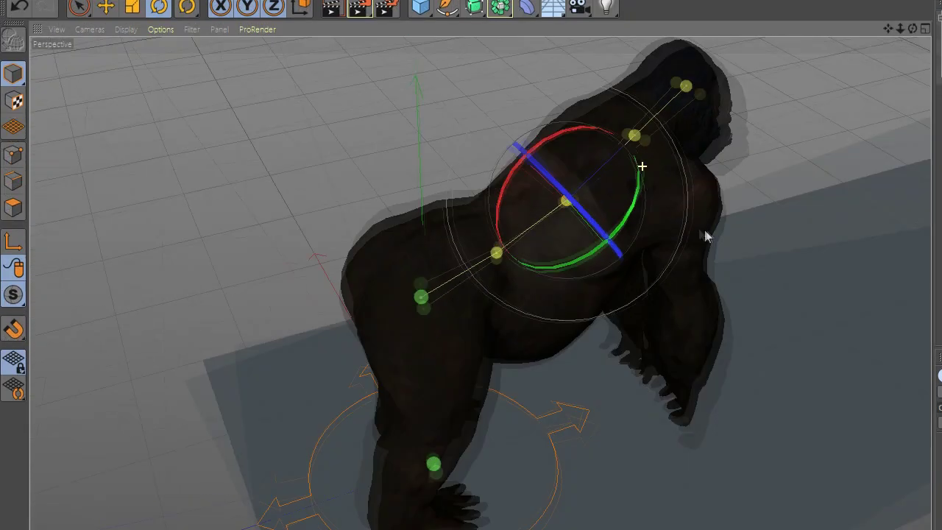
key(e)
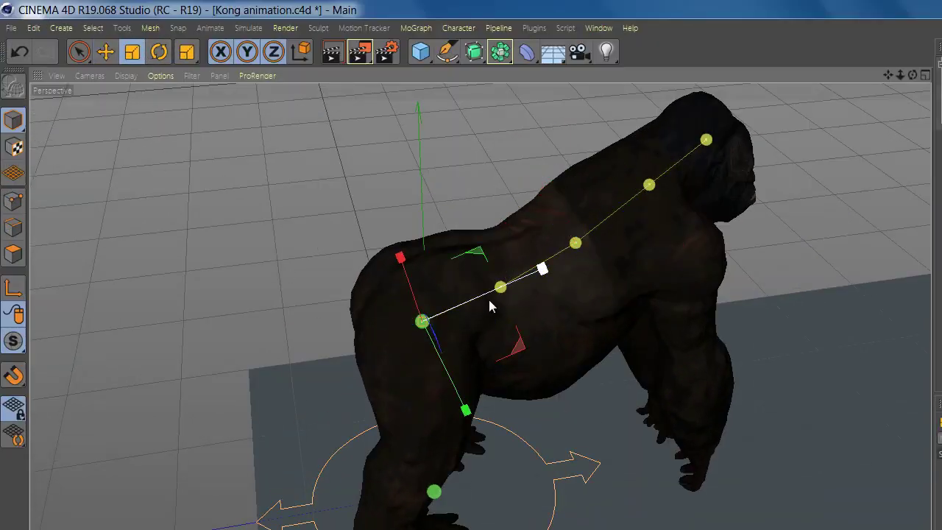
alt+middle_drag(510, 294, 600, 353)
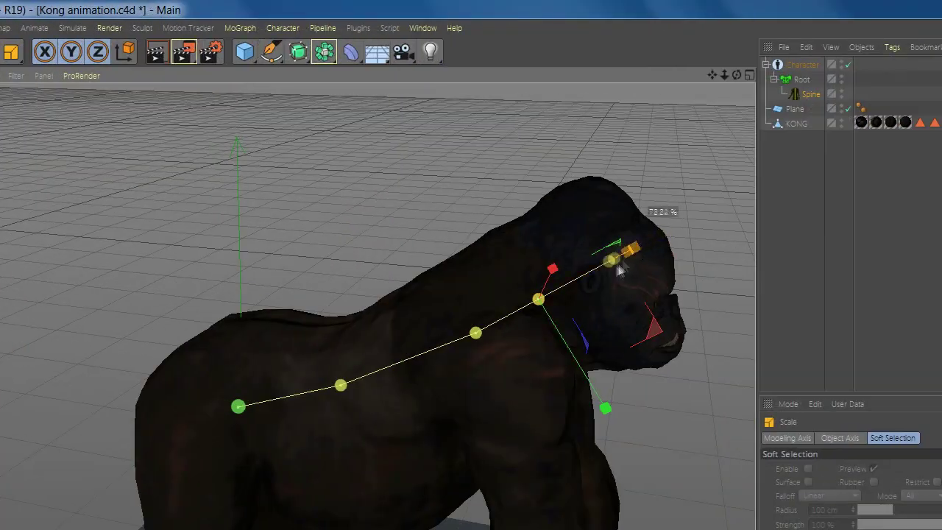
key(r)
alt+drag(598, 265, 707, 252)
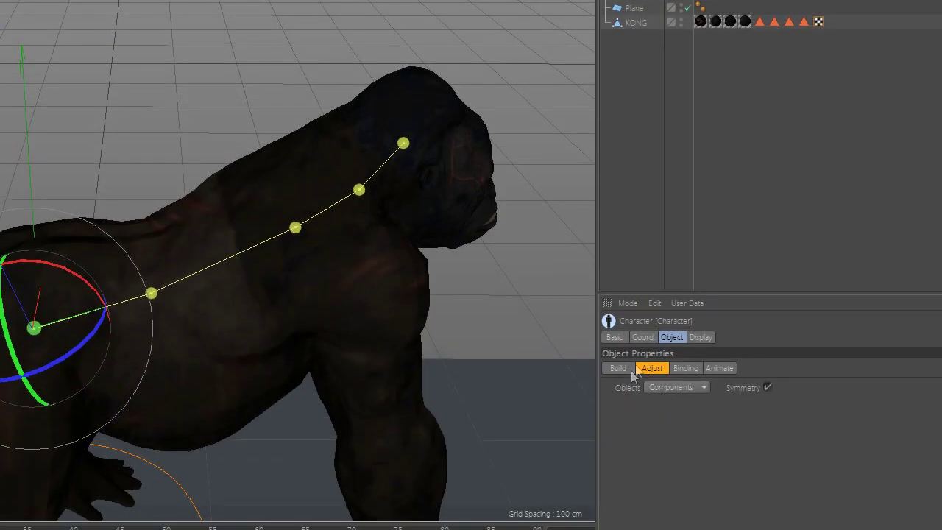
click(617, 368)
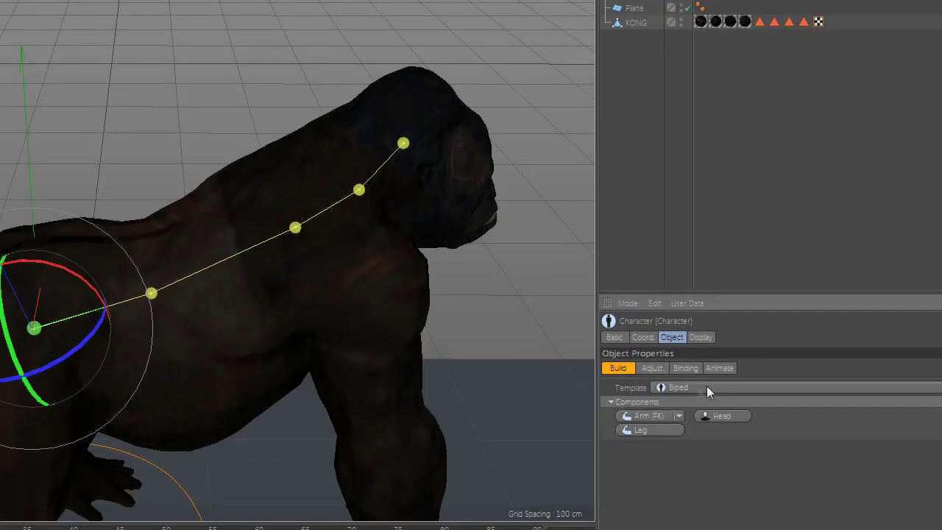
Step: Add a Head component, scale its guide to about twice its size and tip it down to fit the skull
click(720, 415)
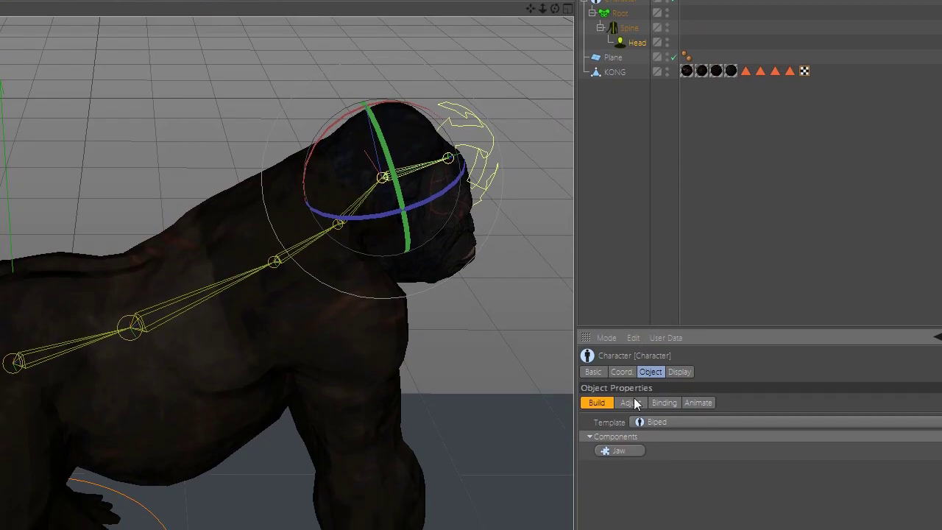
click(632, 398)
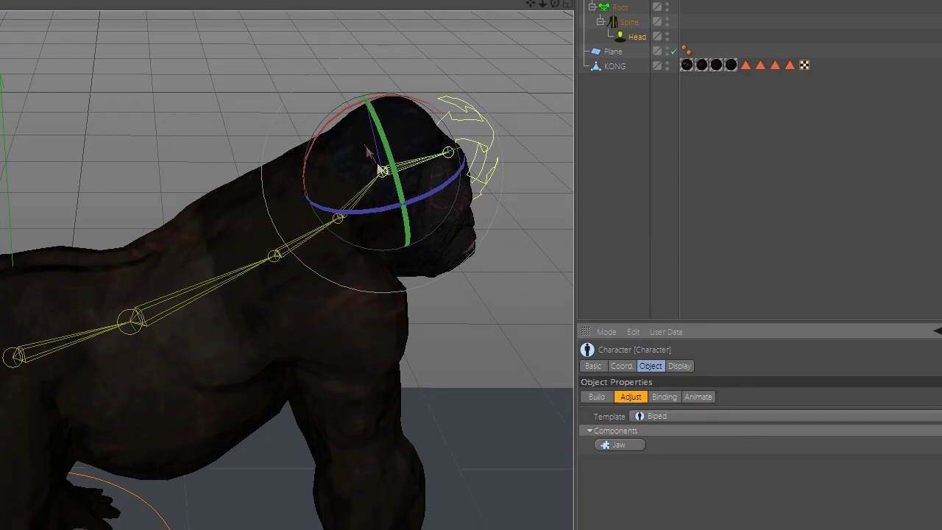
drag(325, 137, 190, 116)
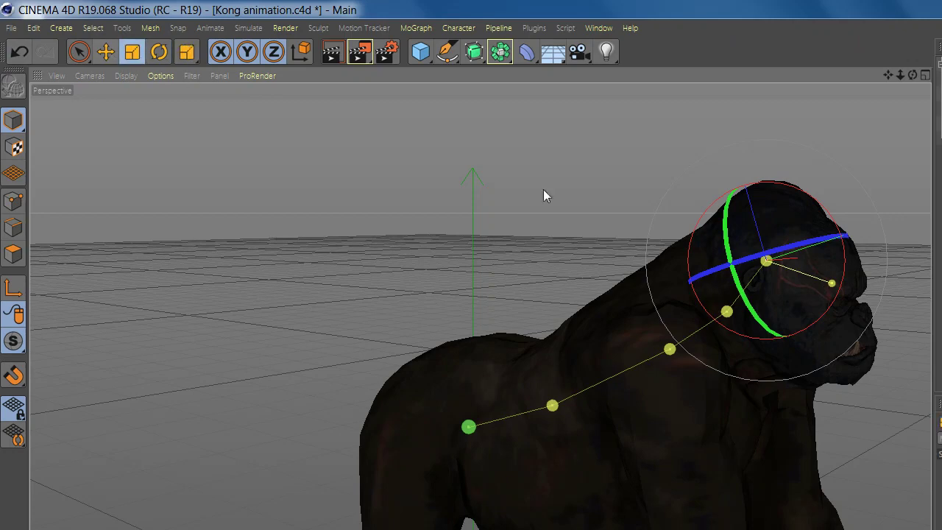
key(t)
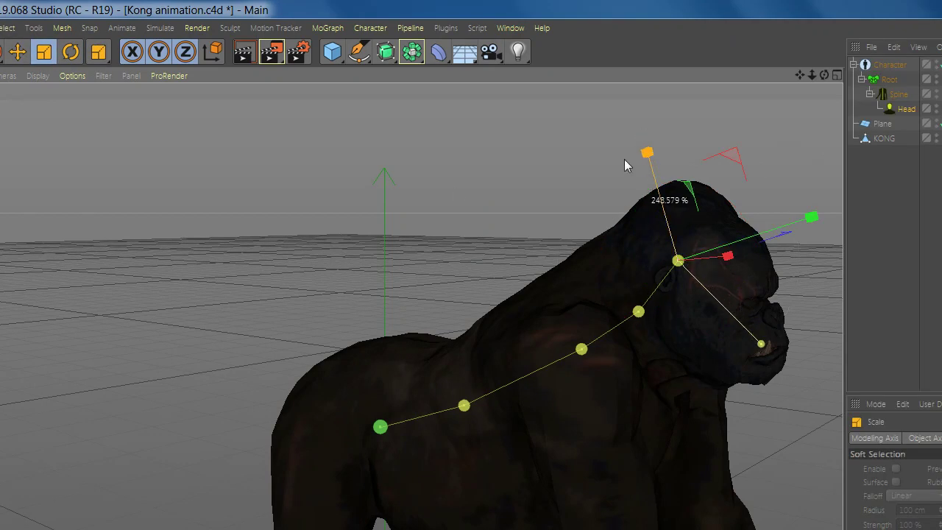
drag(644, 186, 625, 185)
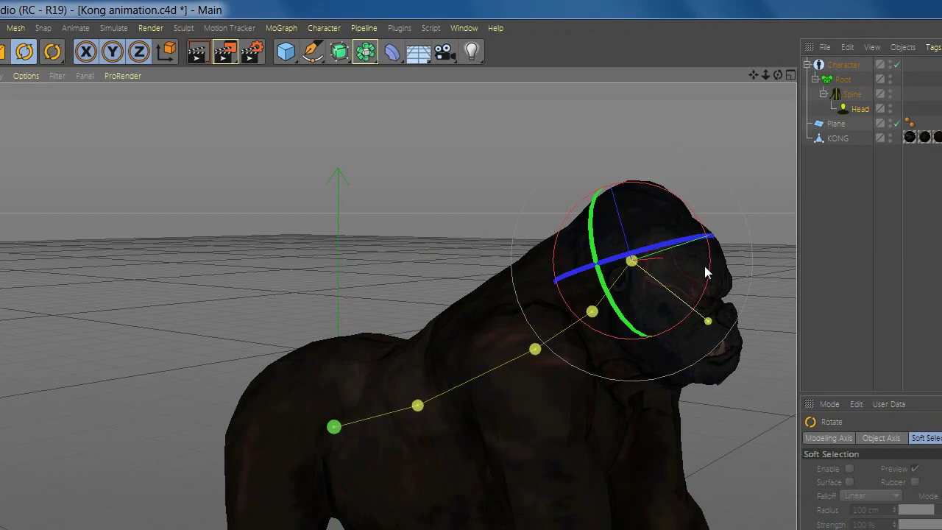
drag(707, 259, 706, 254)
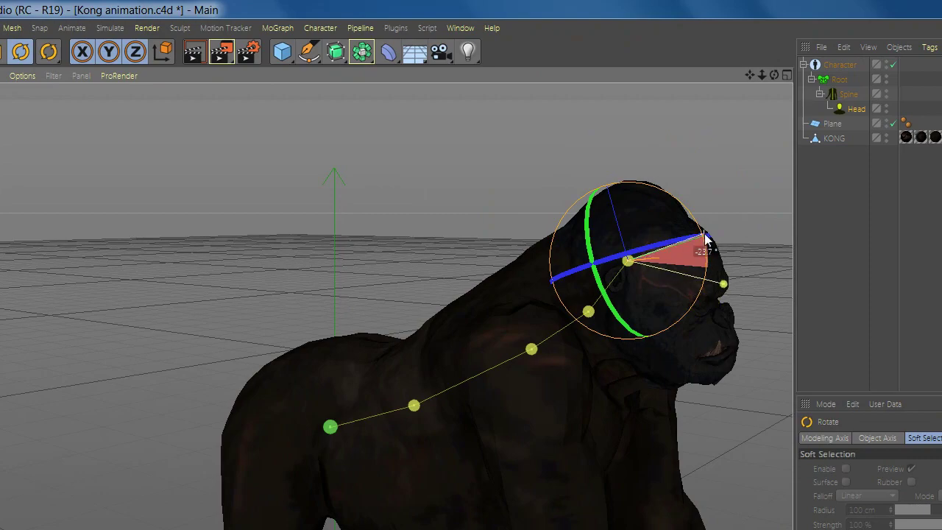
mouse_move(707, 269)
mouse_down()
mouse_move(707, 343)
mouse_move(683, 331)
mouse_up()
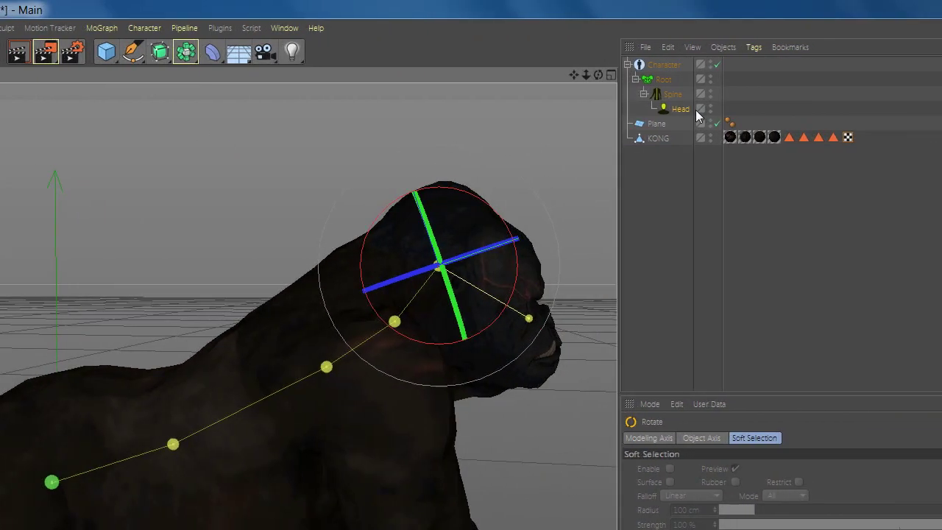
click(659, 99)
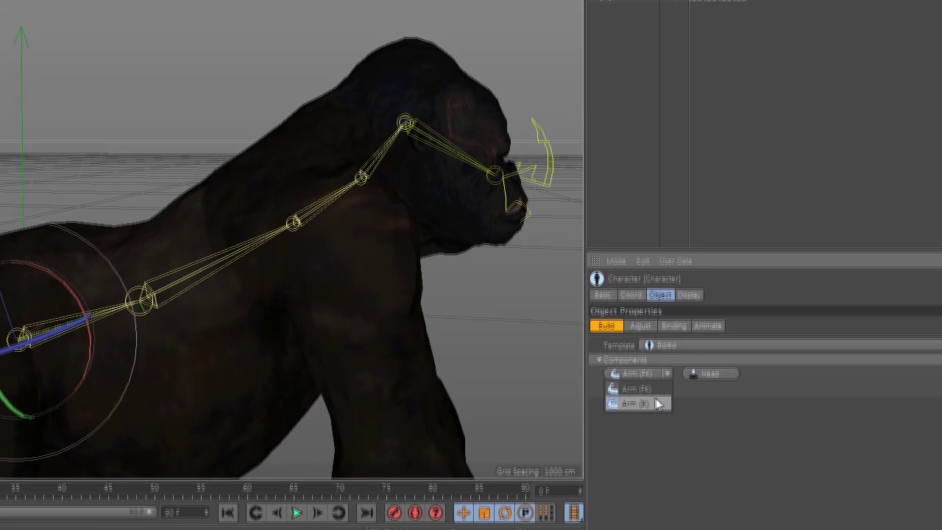
Step: Build IK left and right arm components onto the spine
click(652, 425)
click(637, 369)
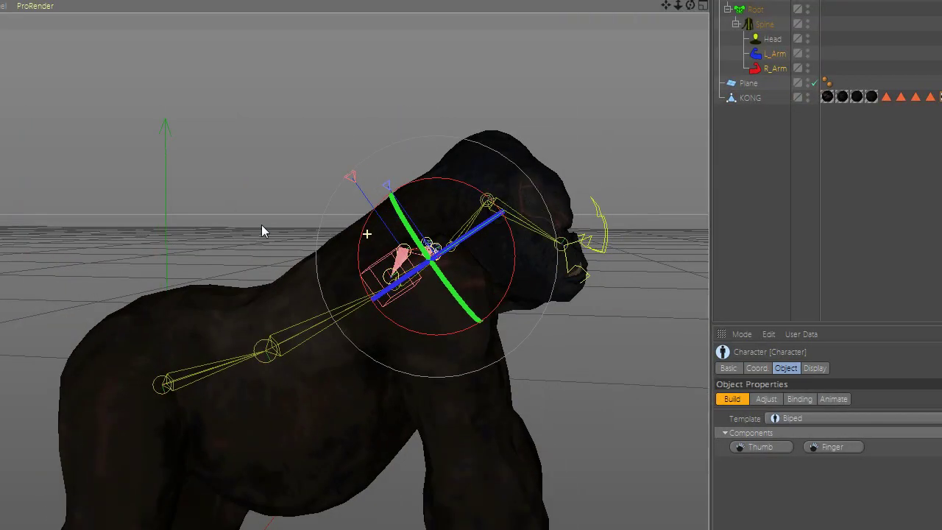
mouse_move(261, 225)
alt+mouse_down()
mouse_move(349, 243)
mouse_move(413, 326)
mouse_move(507, 324)
mouse_move(240, 177)
mouse_move(146, 90)
alt+mouse_up()
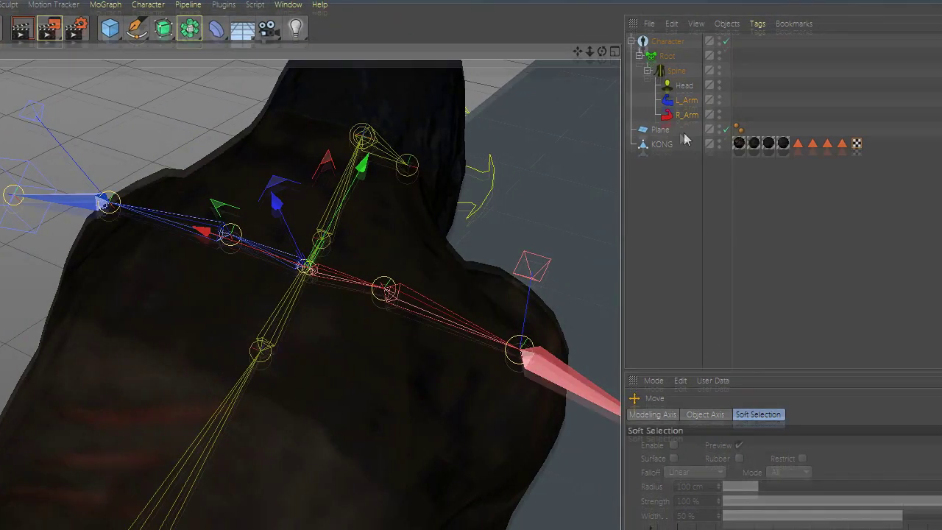
Step: In Adjust mode, reposition and rotate the neck and arm joints to fit the gorilla's shoulders and arms
click(475, 293)
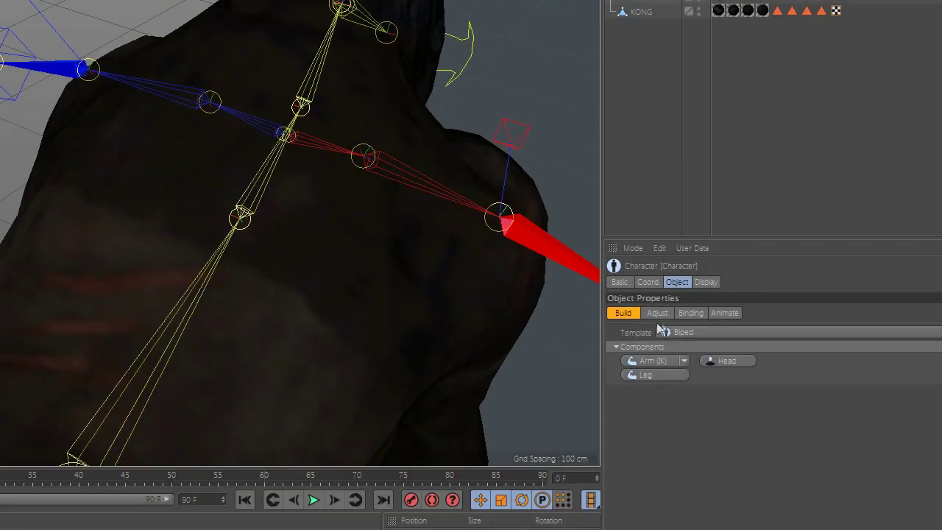
click(288, 136)
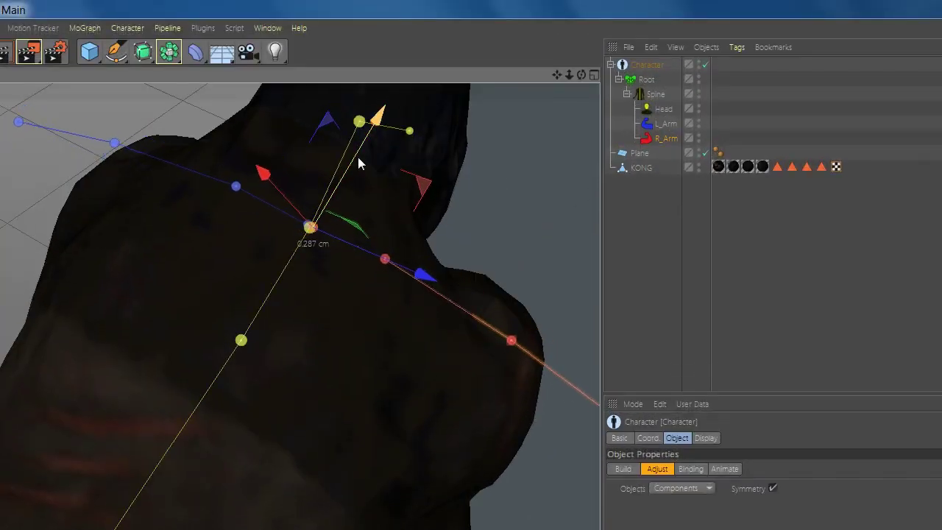
alt+drag(385, 260, 458, 265)
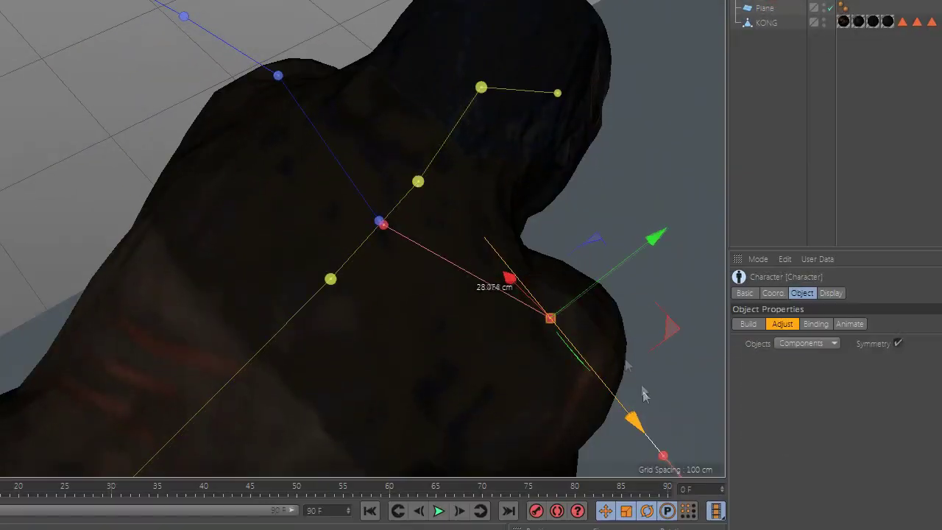
mouse_move(543, 341)
alt+mouse_down()
mouse_move(505, 311)
mouse_move(677, 267)
mouse_move(700, 335)
mouse_move(663, 337)
alt+mouse_up()
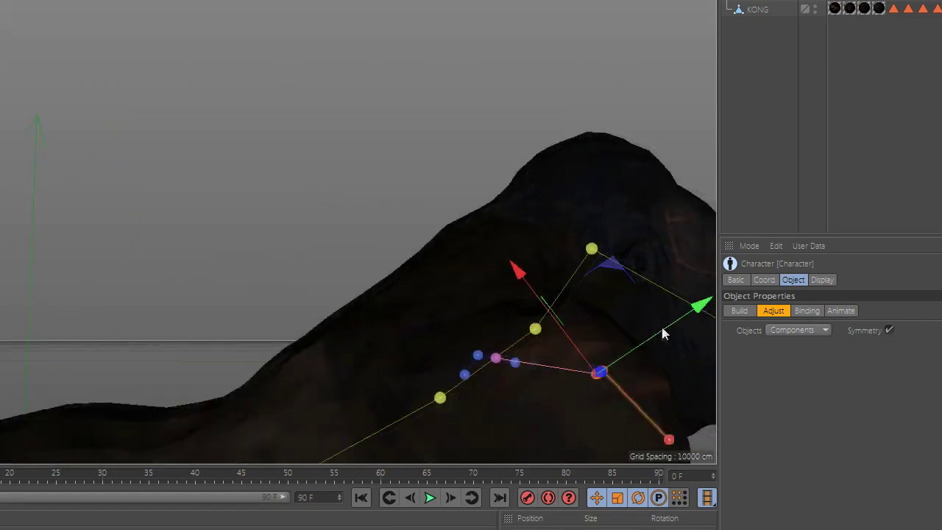
mouse_move(561, 315)
alt+mouse_down()
mouse_move(265, 194)
mouse_move(243, 173)
alt+mouse_up()
key(r)
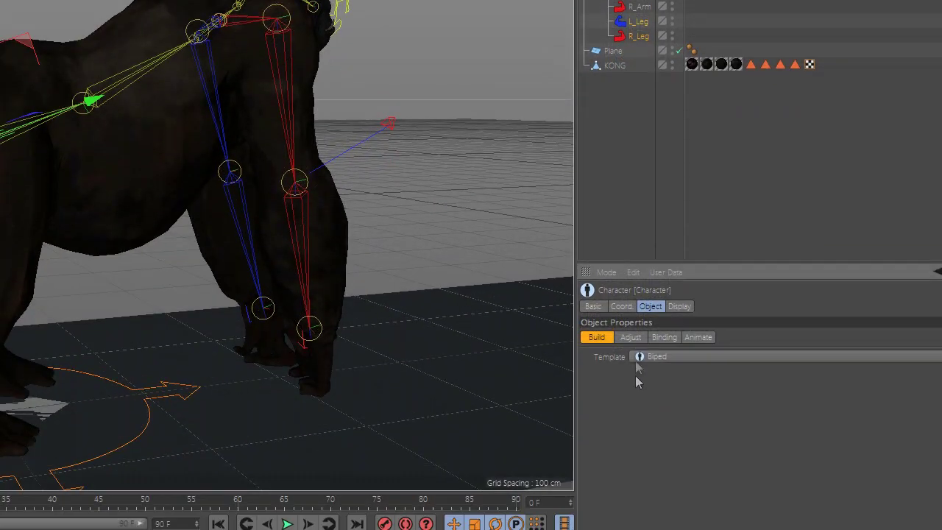
Step: In Adjust mode, fit the knee and foot joints inside the gorilla's hind legs
click(631, 339)
mouse_move(242, 143)
alt+mouse_down()
mouse_move(394, 196)
mouse_move(375, 204)
mouse_move(414, 313)
alt+mouse_up()
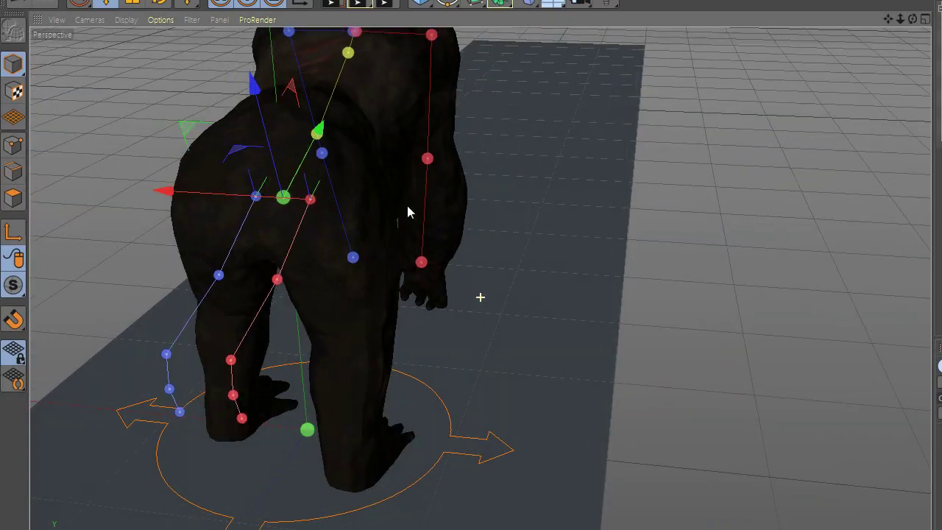
alt+right_drag(414, 309, 492, 219)
mouse_move(499, 219)
alt+mouse_down()
mouse_move(508, 231)
mouse_move(595, 230)
alt+mouse_up()
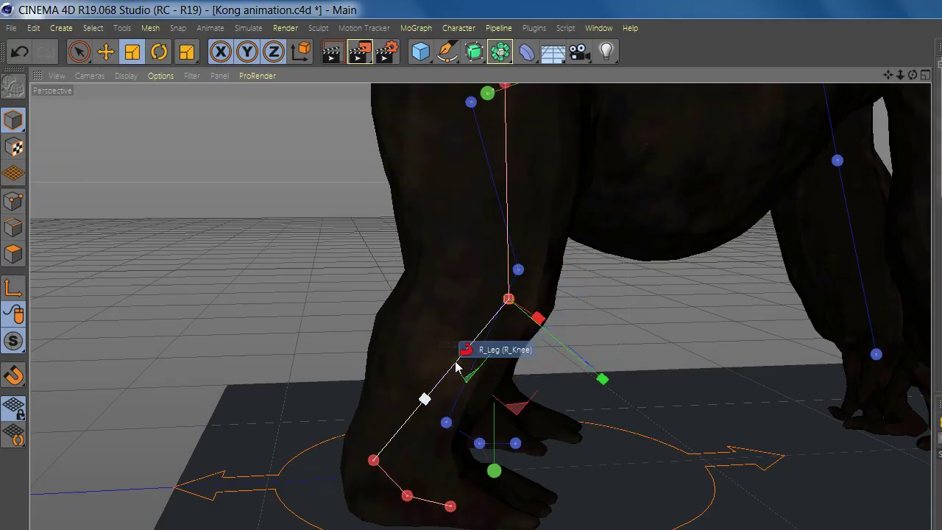
click(456, 366)
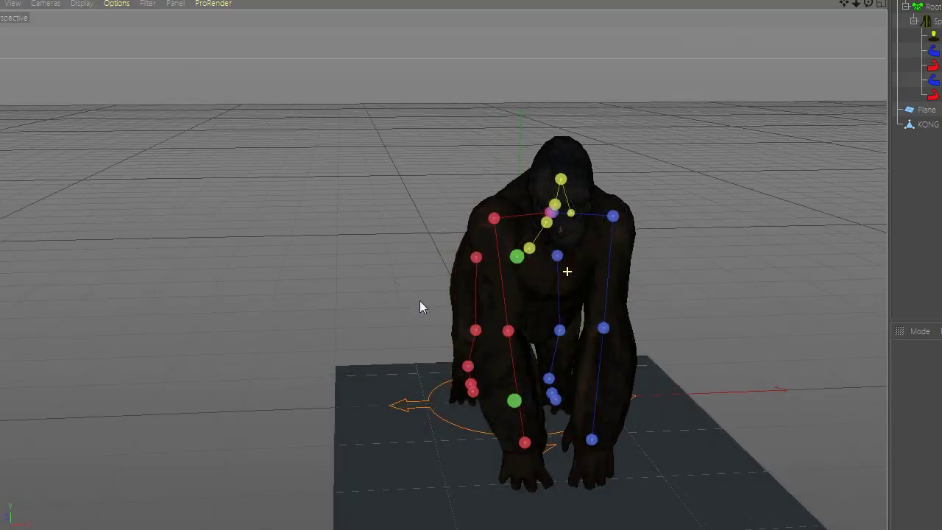
alt+drag(419, 303, 595, 307)
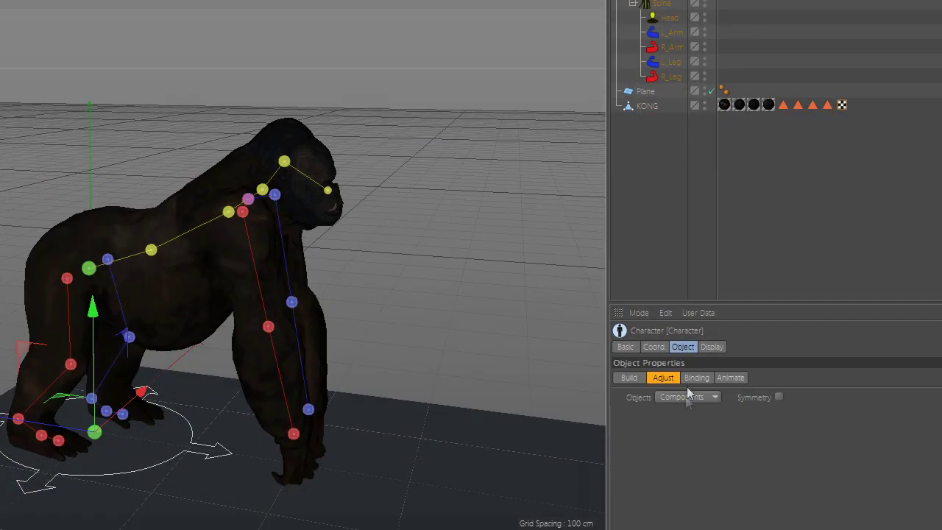
Step: In Binding mode, drag the KONG mesh into the Objects field to skin it to the rig
click(757, 469)
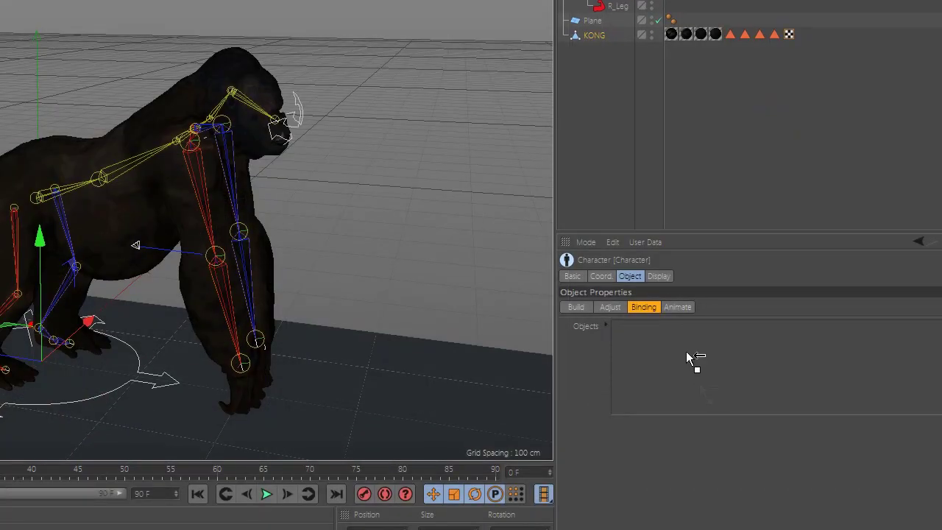
drag(637, 131, 739, 454)
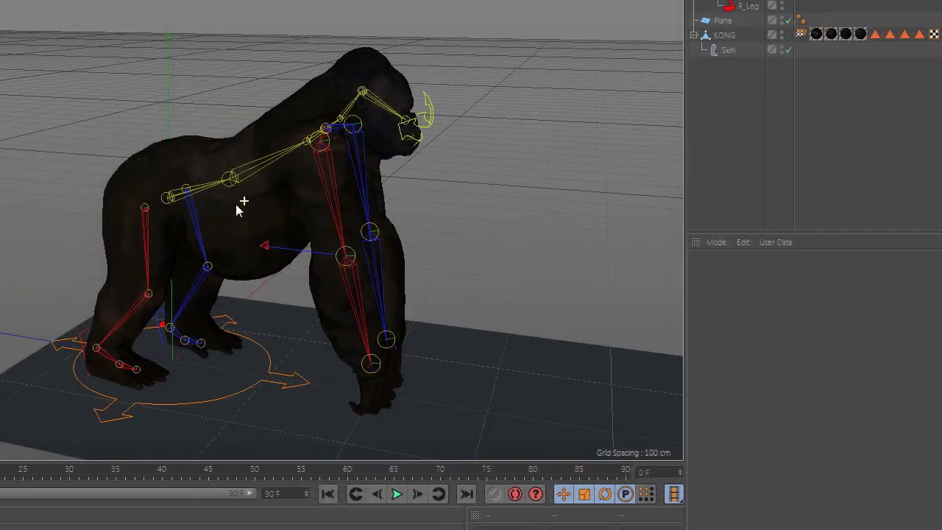
alt+drag(480, 194, 156, 177)
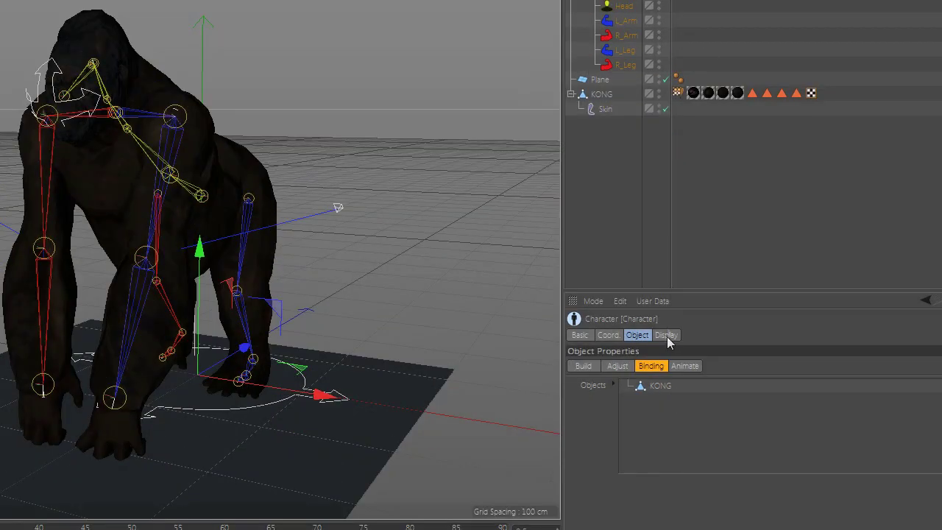
Step: Set Display to Full Hierarchy, collapse Biped_rig and bring up the Animate options
click(669, 335)
click(659, 400)
click(677, 397)
click(579, 80)
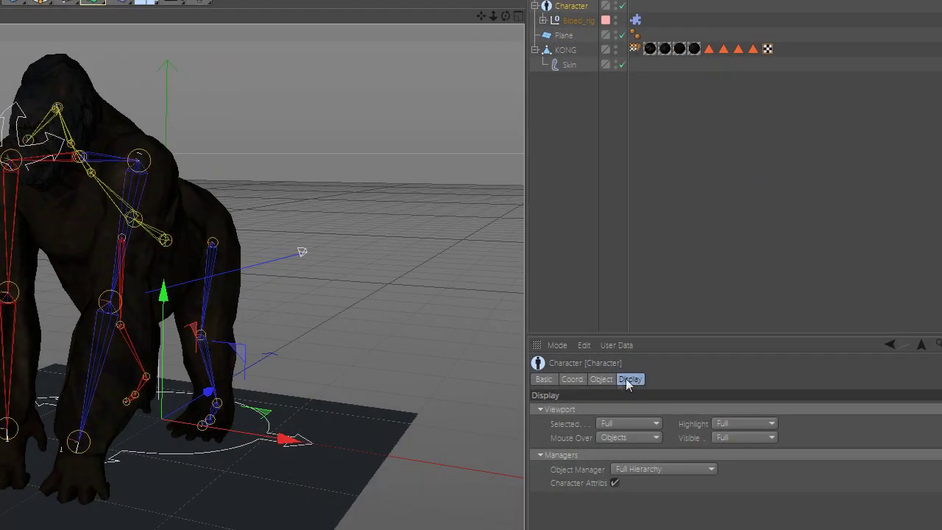
click(637, 438)
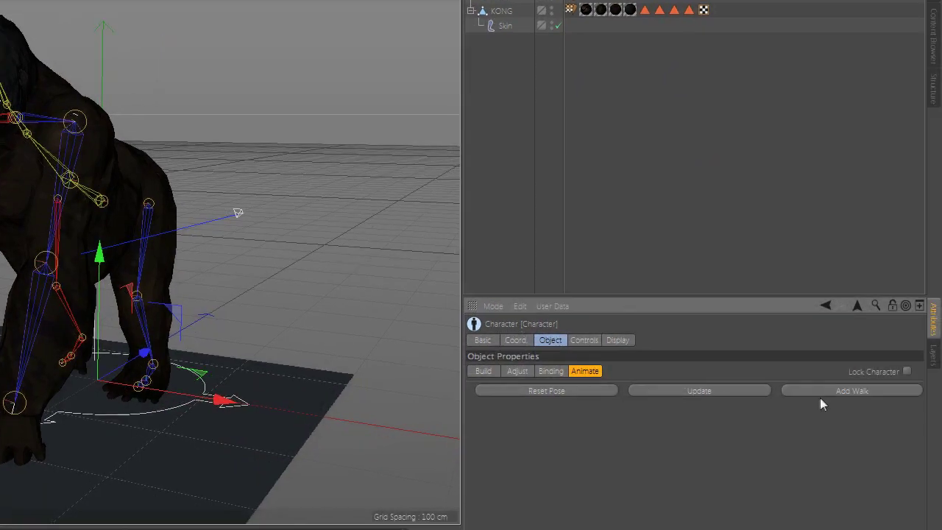
Step: Add a CMotion walk and select the Root's Lift (P.Y) action
click(826, 396)
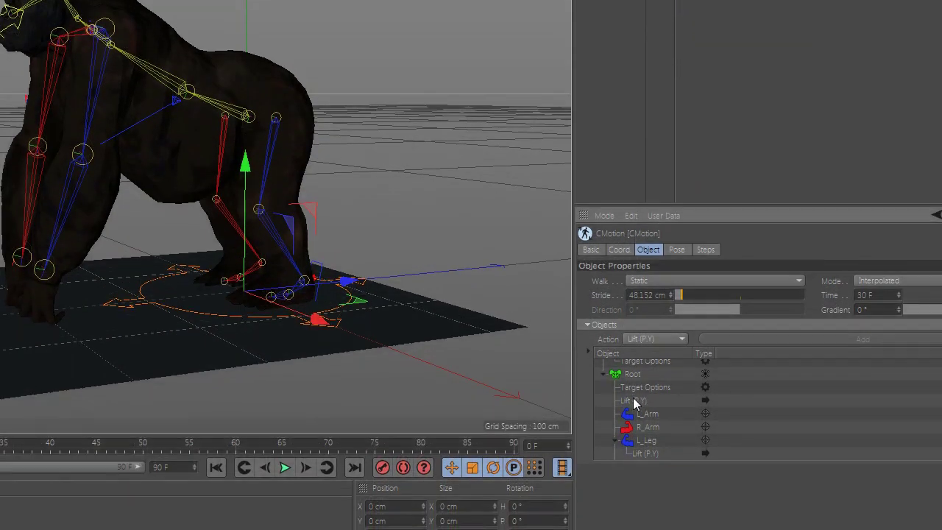
click(634, 400)
text(115)
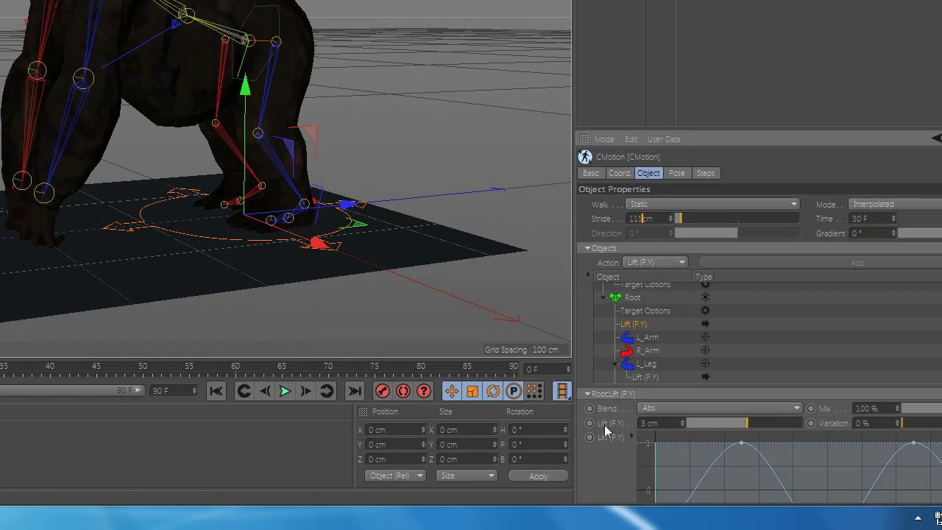
Step: Make the walk a straight Walk Line and set the left arm's driver to Path
click(654, 205)
click(655, 234)
click(649, 338)
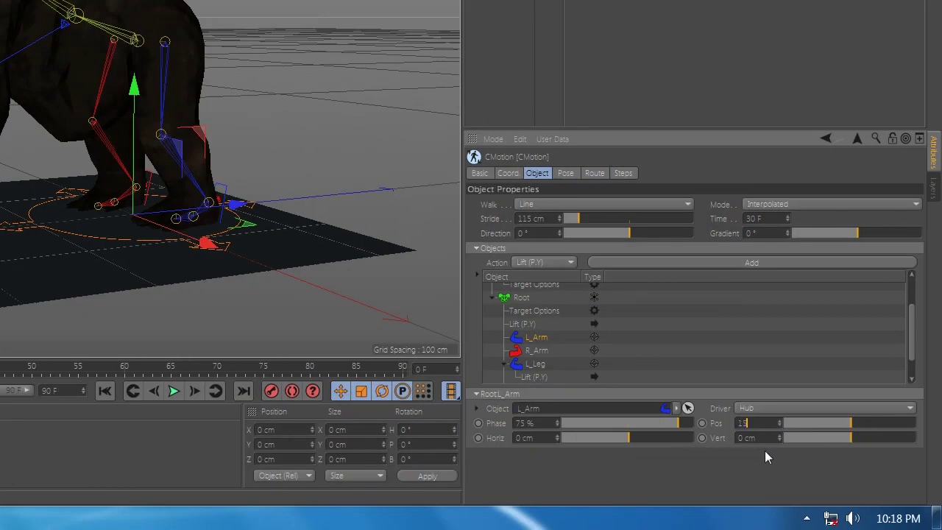
click(766, 408)
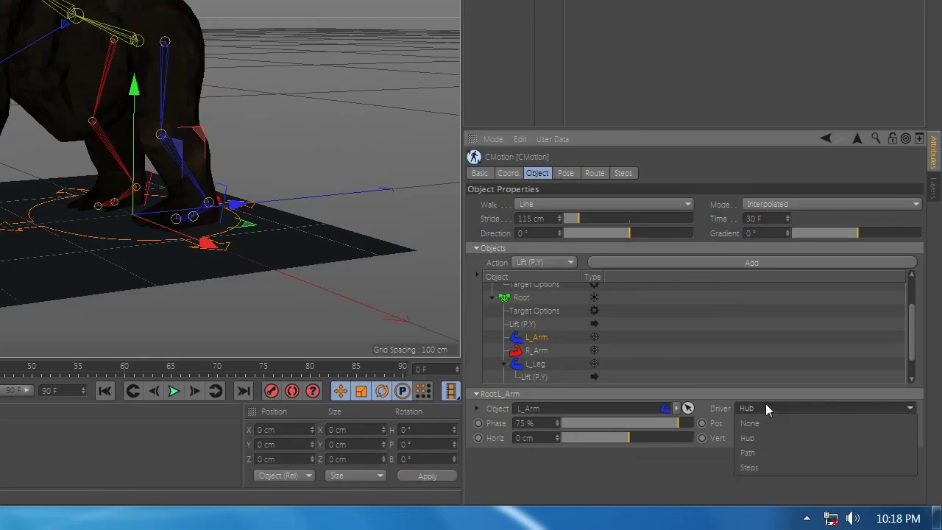
click(760, 448)
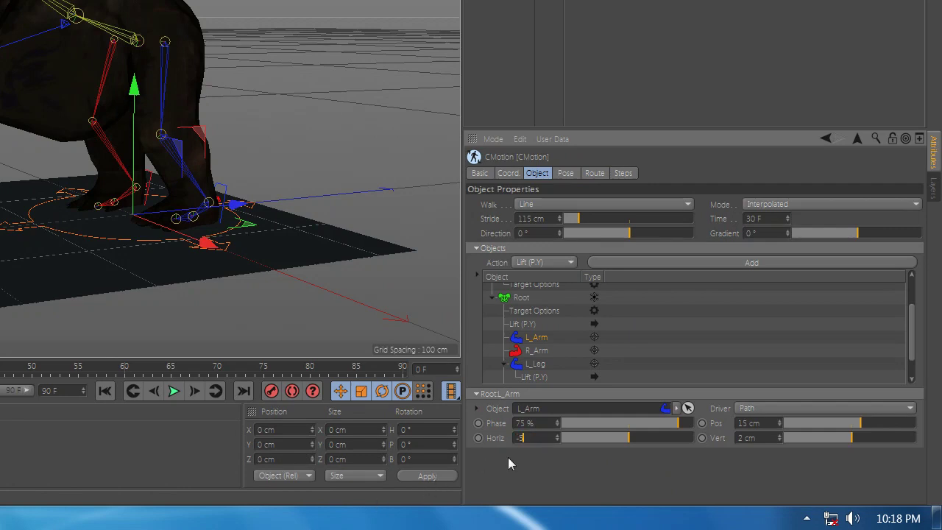
Step: Give the right arm a 2 cm lift and a Path driver
click(537, 351)
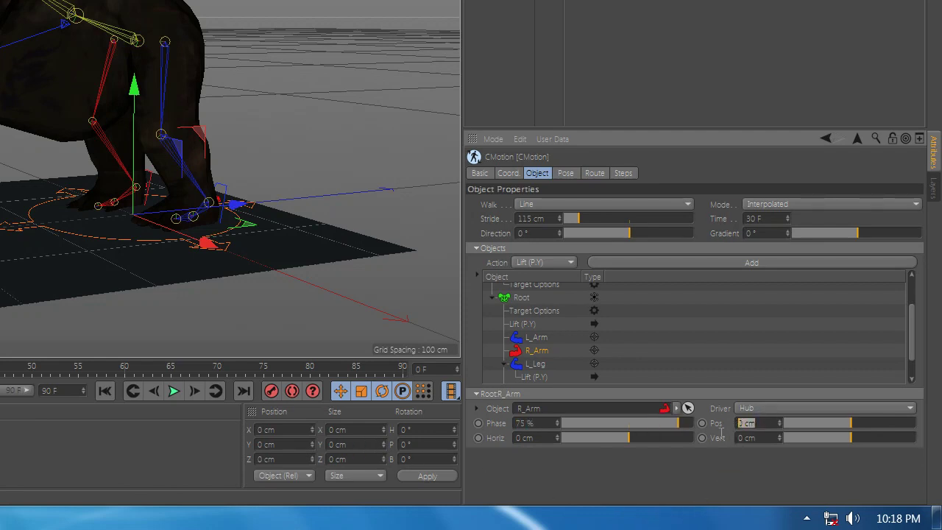
text(2)
click(744, 407)
click(736, 444)
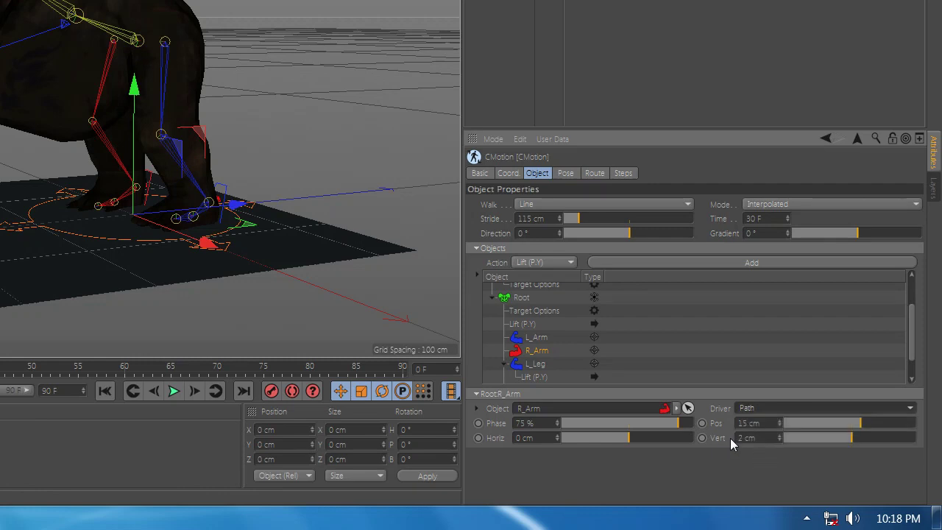
Step: Set the legs to ±75 % phase, 15 cm step length and 5 cm vertical lift
click(541, 364)
scroll(552, 364, down, 1)
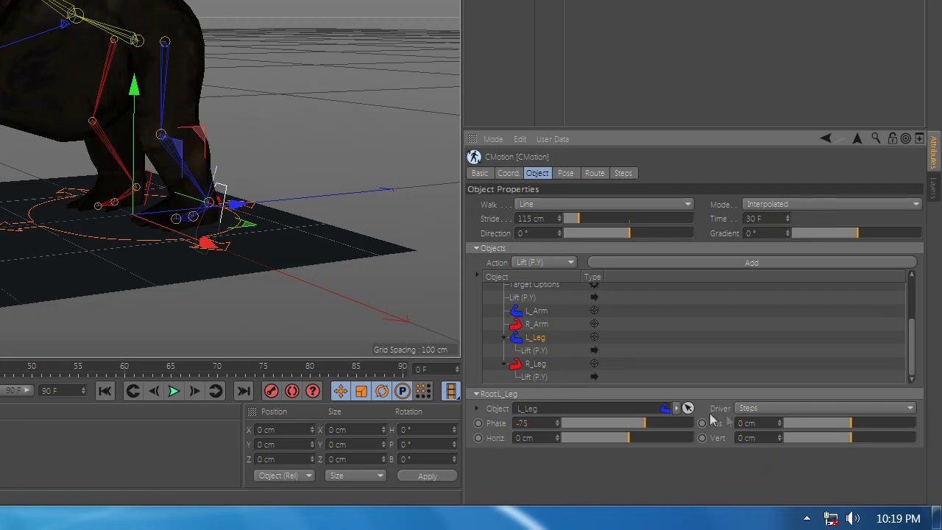
click(771, 425)
text(15)
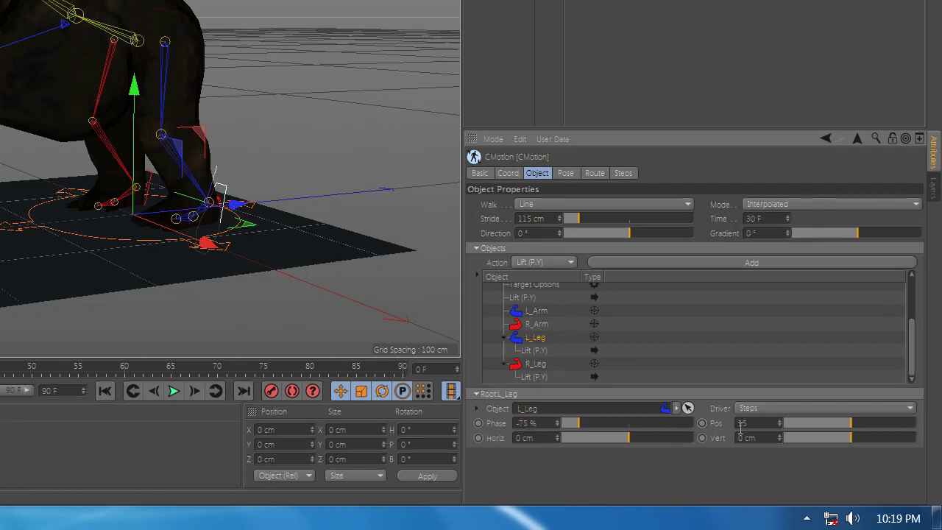
key(Return)
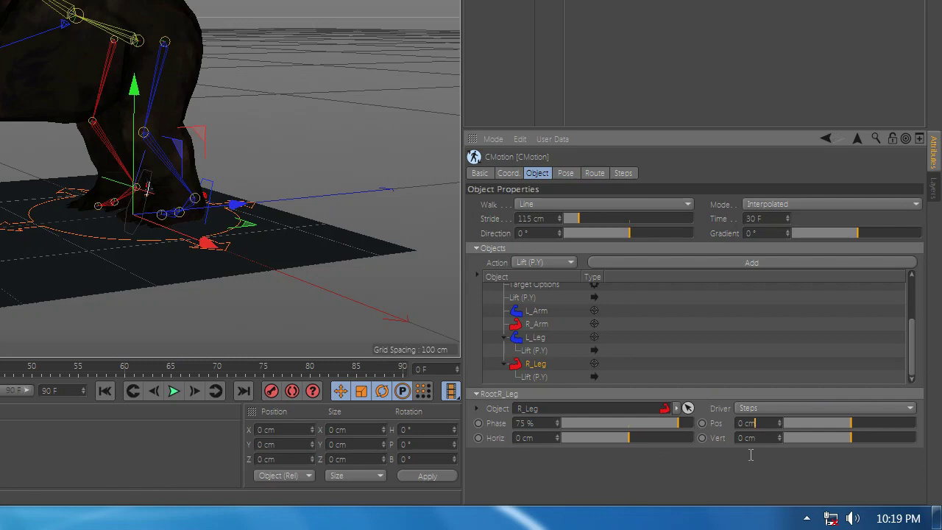
text(5)
key(Return)
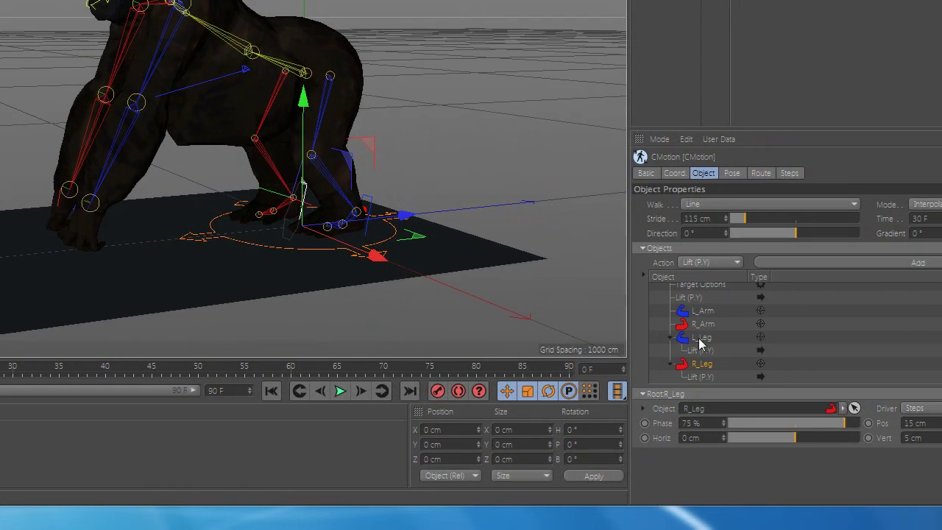
click(700, 339)
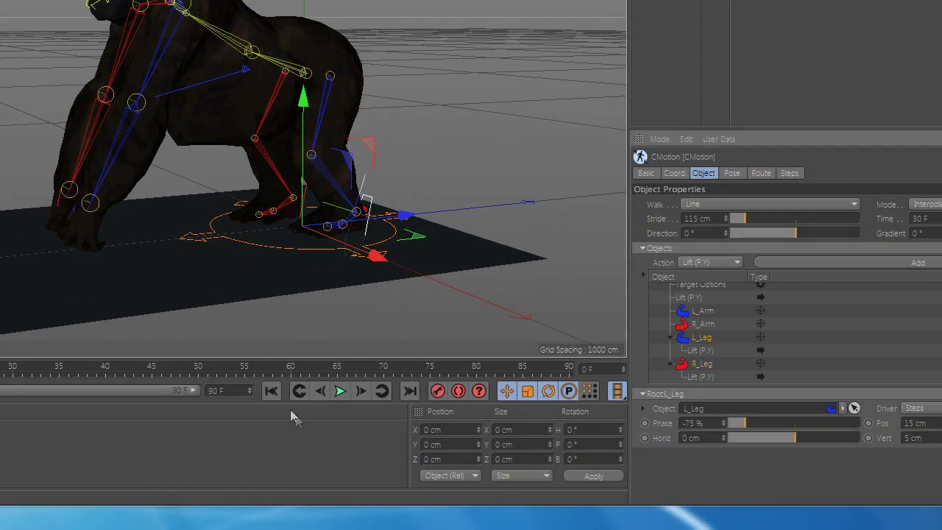
Step: Enter a -75 % phase for the right arm to match the left arm
click(350, 396)
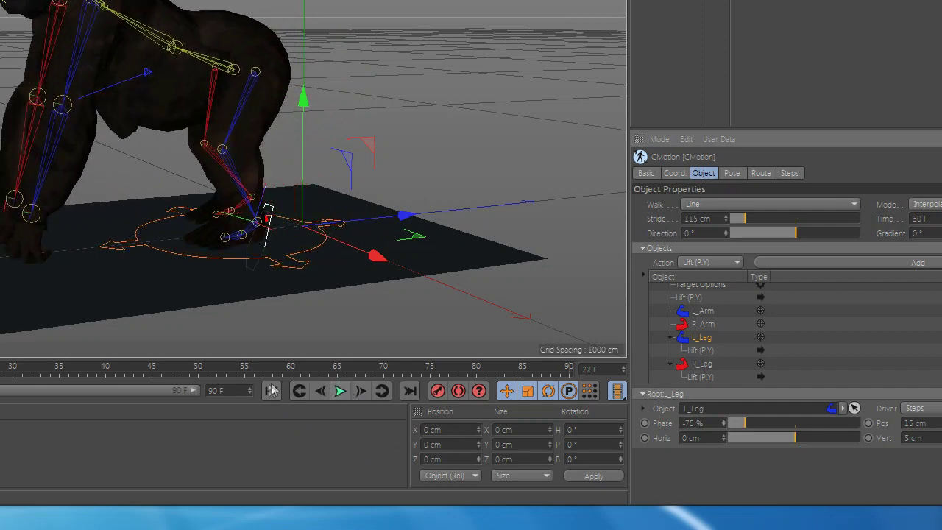
click(270, 391)
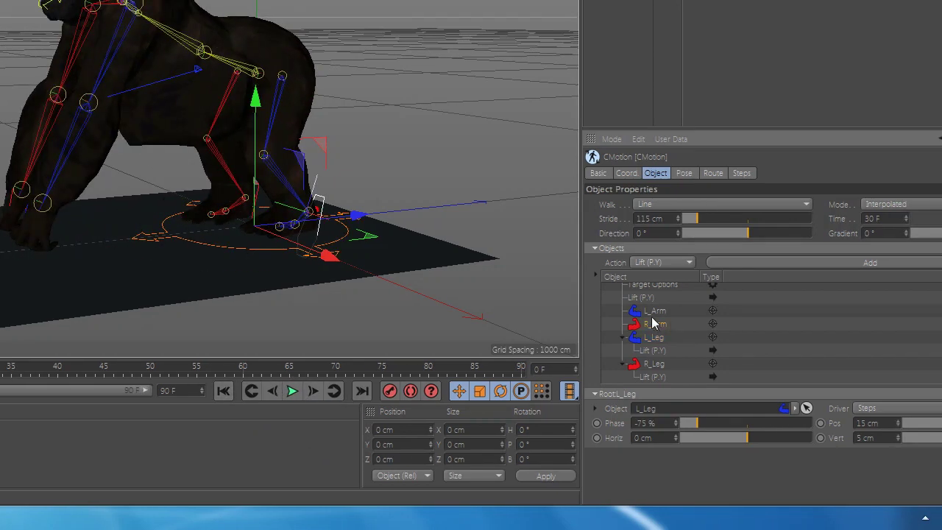
click(652, 322)
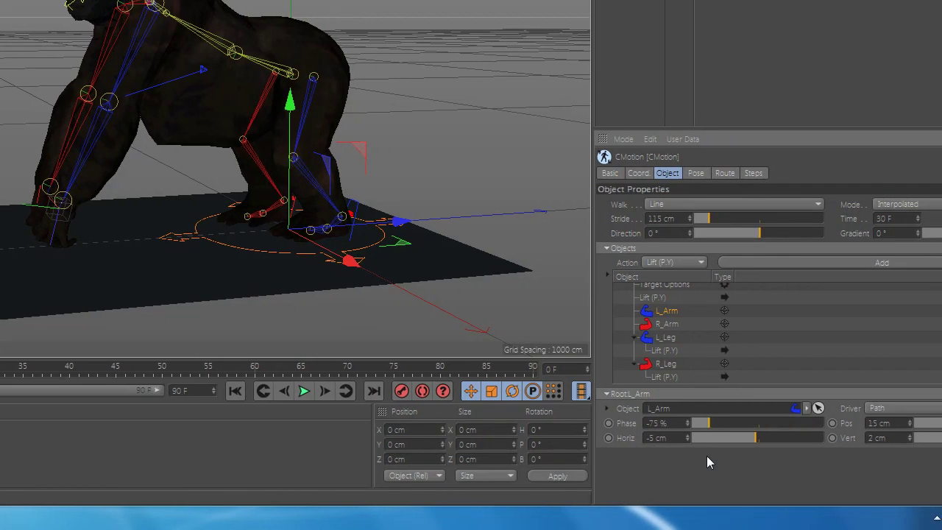
key(Return)
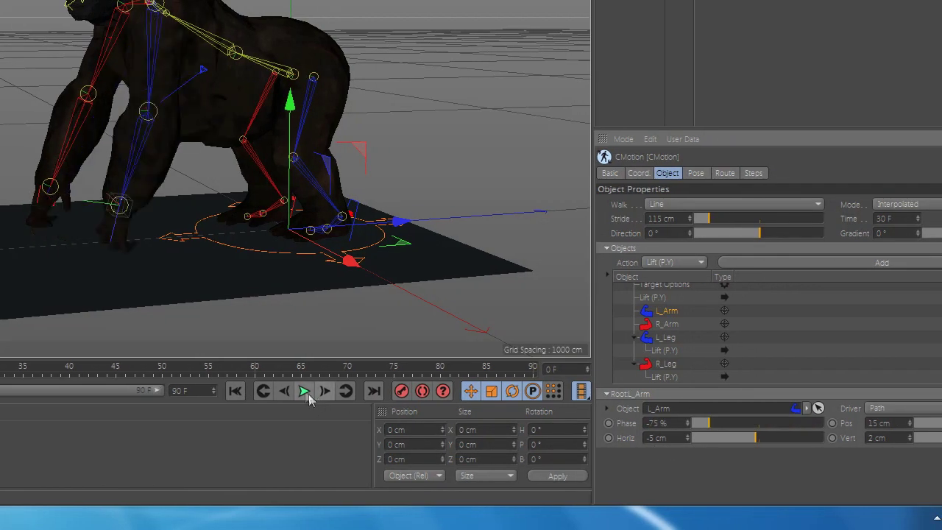
click(304, 390)
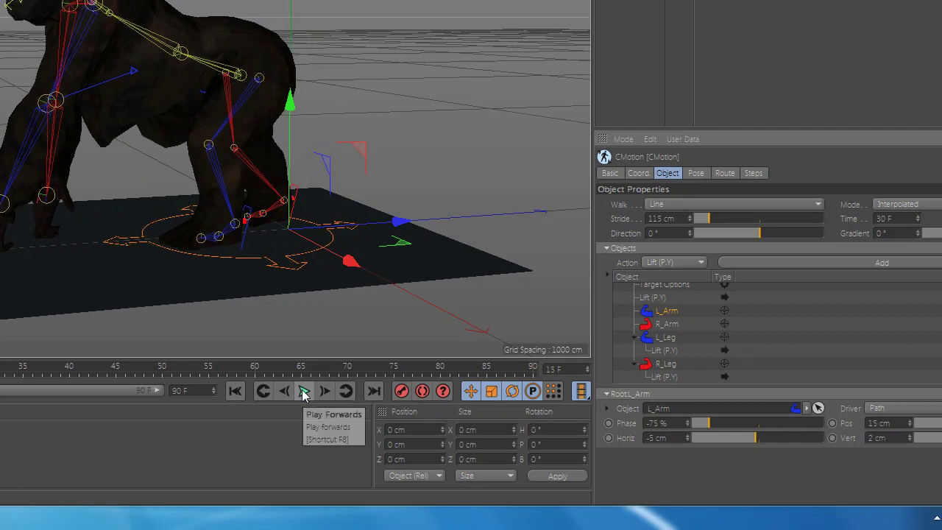
click(235, 392)
text(75)
key(Return)
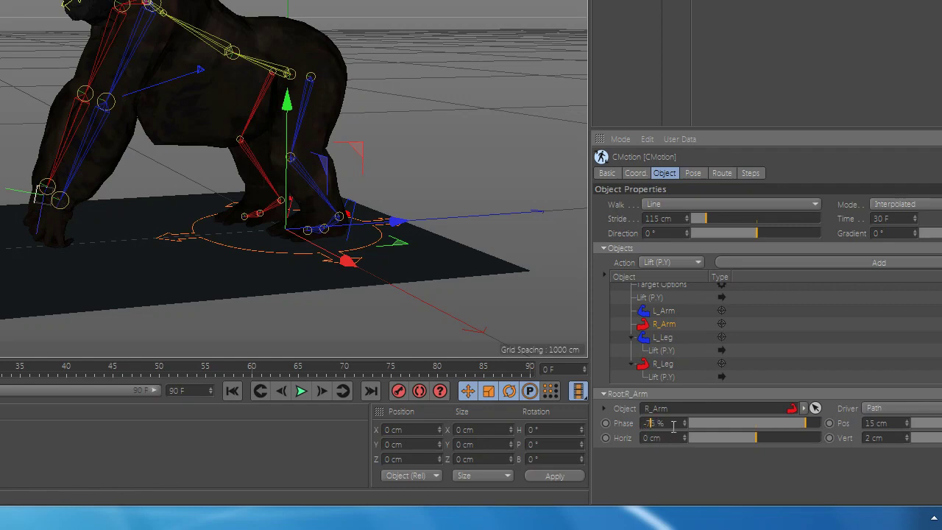
key(Return)
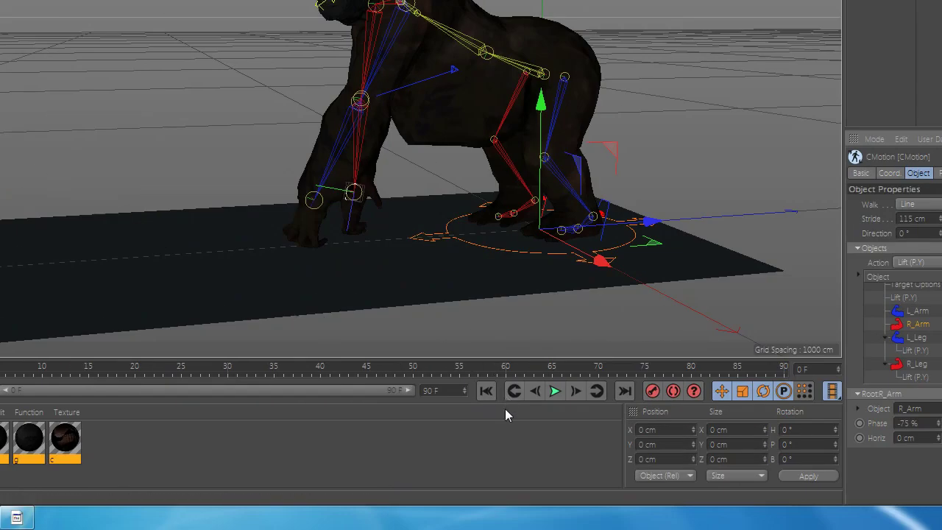
Step: Play the walk cycle to preview it, rewind to frame 0 and select the KONG mesh
click(554, 391)
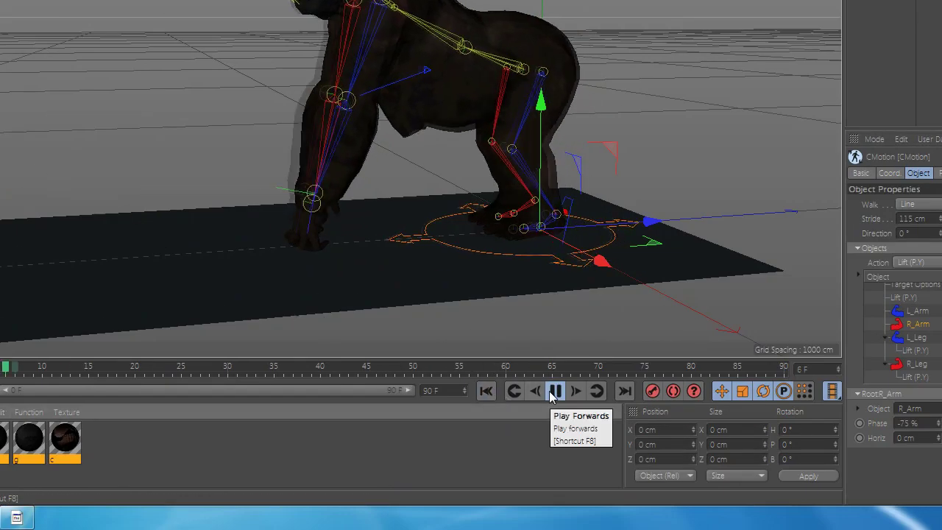
click(555, 391)
click(487, 391)
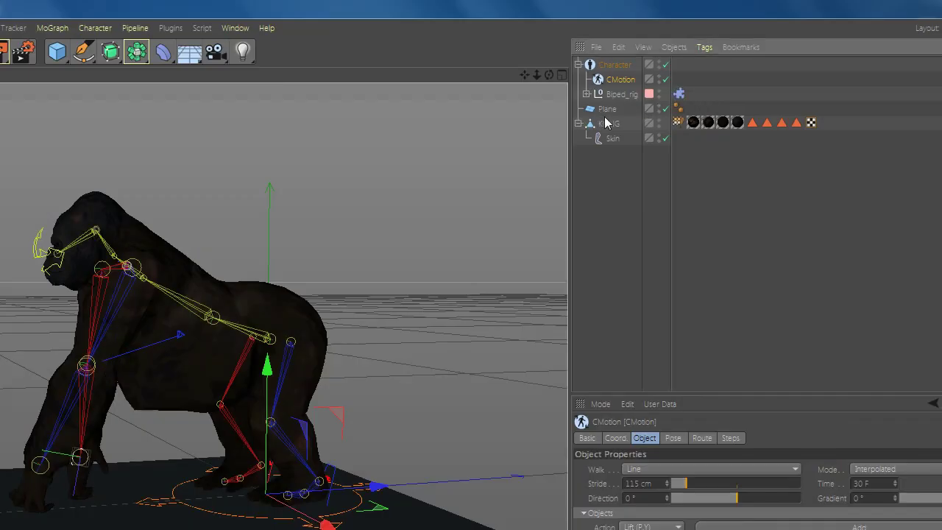
click(609, 123)
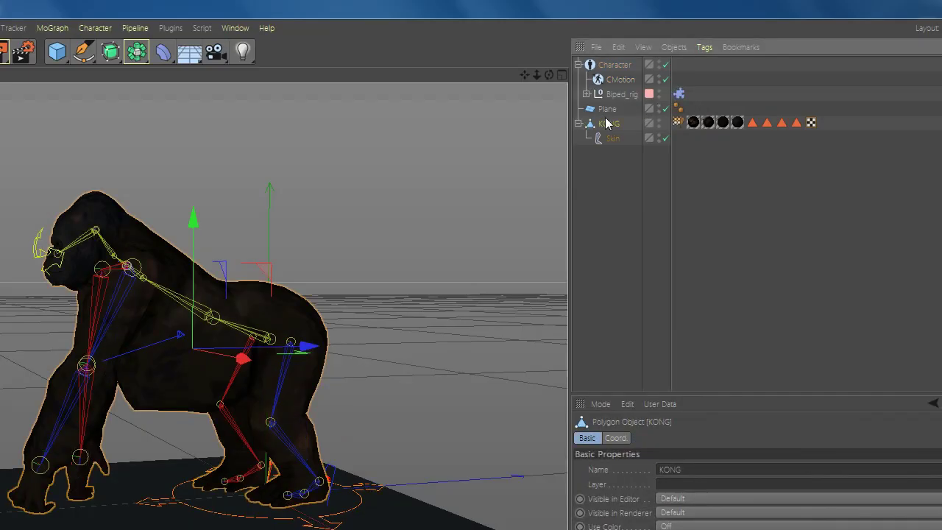
Step: Open the Weight Manager and zero all existing KONG skin weights
click(235, 28)
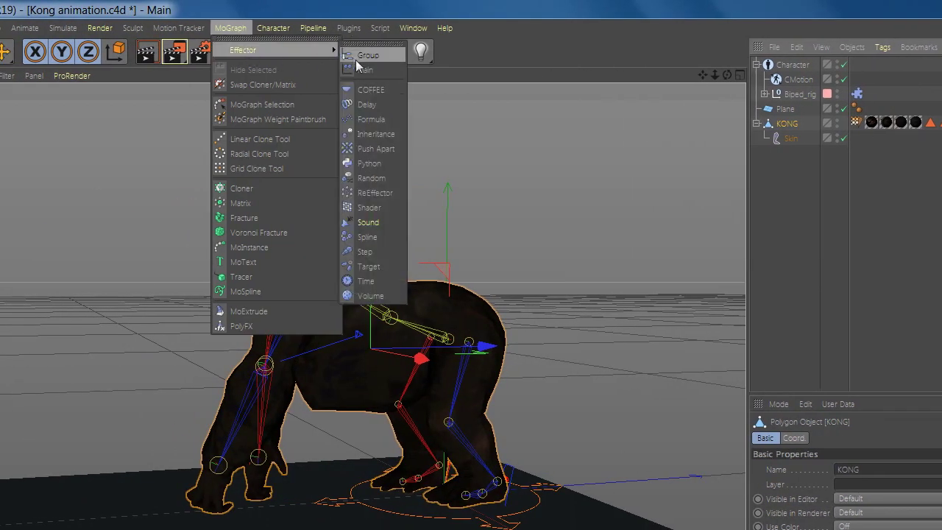
mouse_move(286, 51)
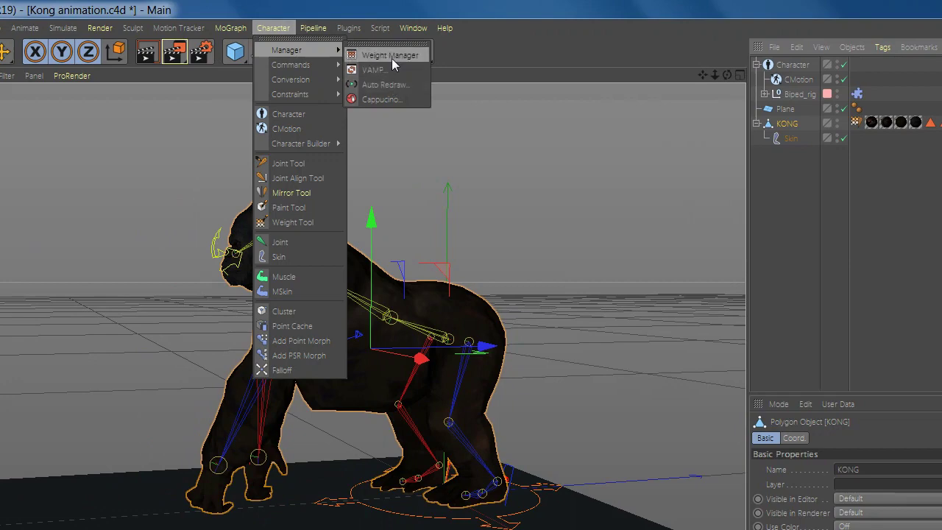
click(392, 56)
click(611, 319)
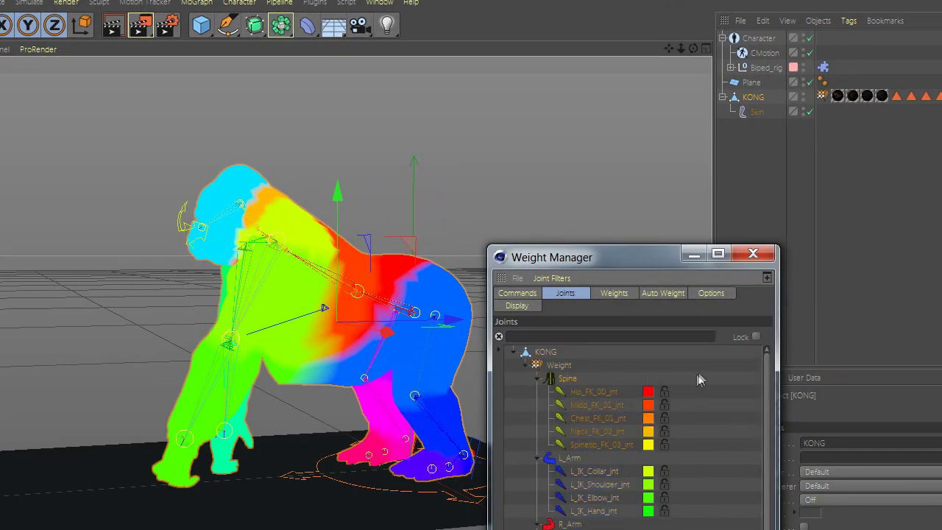
click(637, 385)
scroll(625, 412, down, 2)
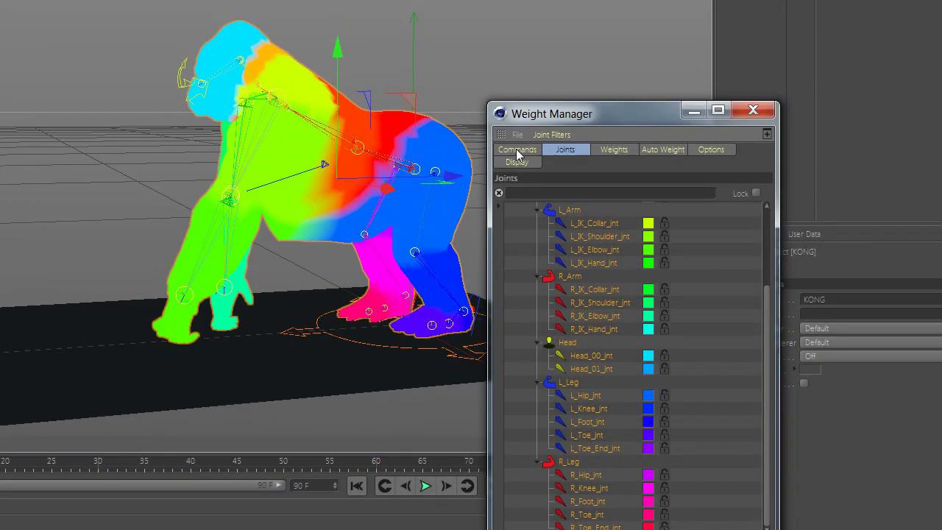
click(518, 150)
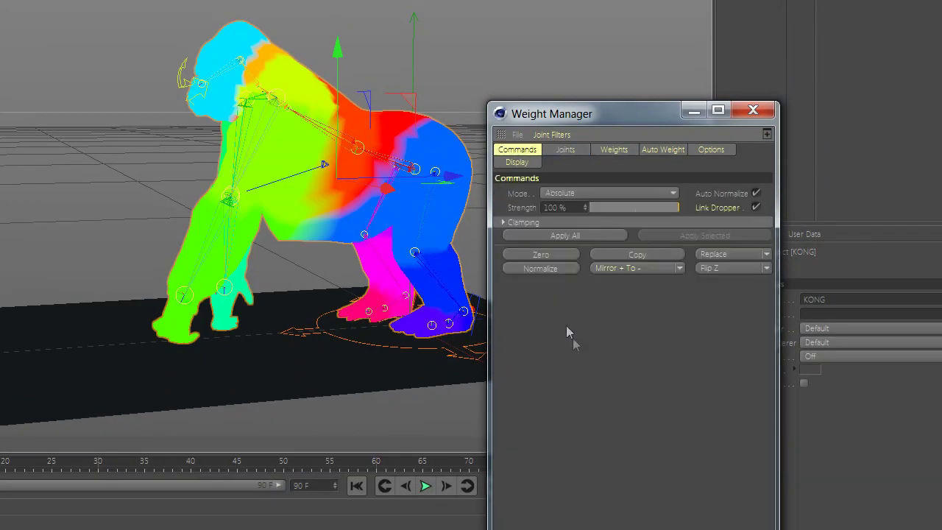
click(544, 255)
Step: Auto-weight the skin in Visibility mode with 82 % distance and recalculate
click(663, 149)
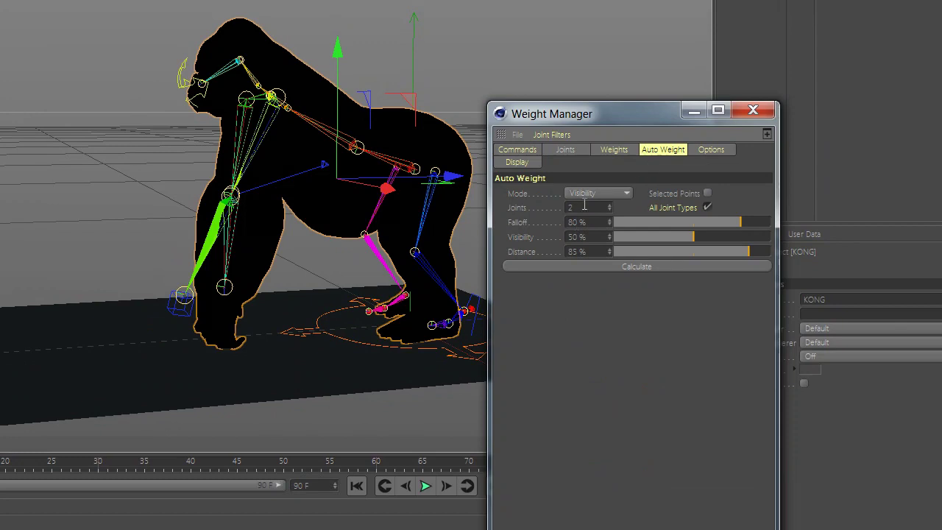
click(597, 196)
click(591, 229)
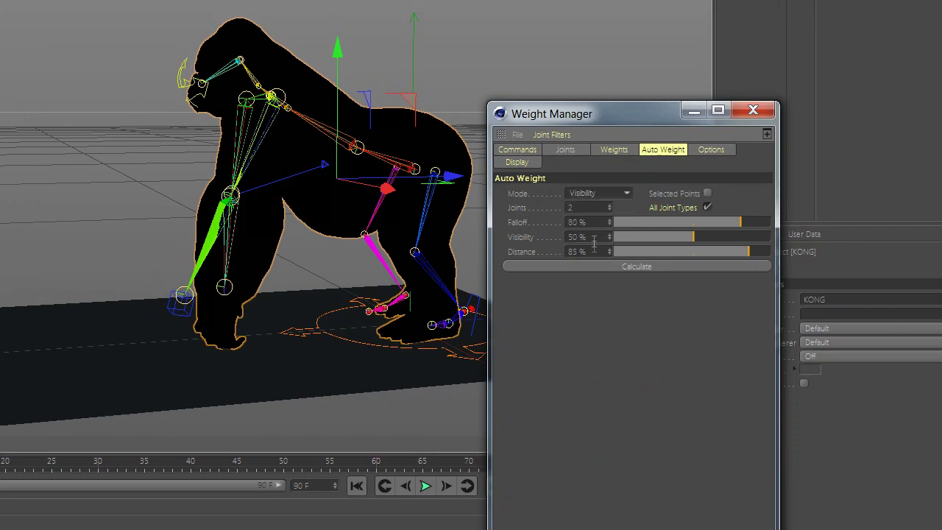
click(595, 252)
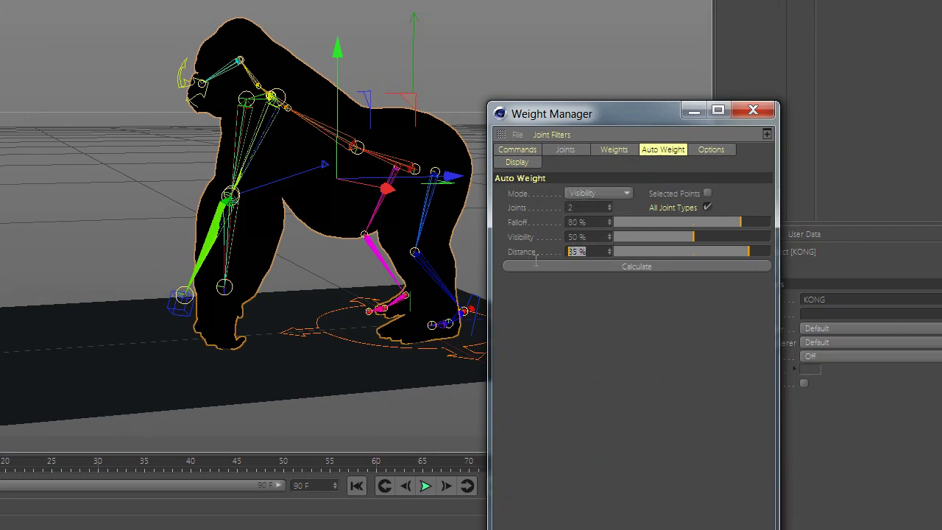
click(582, 267)
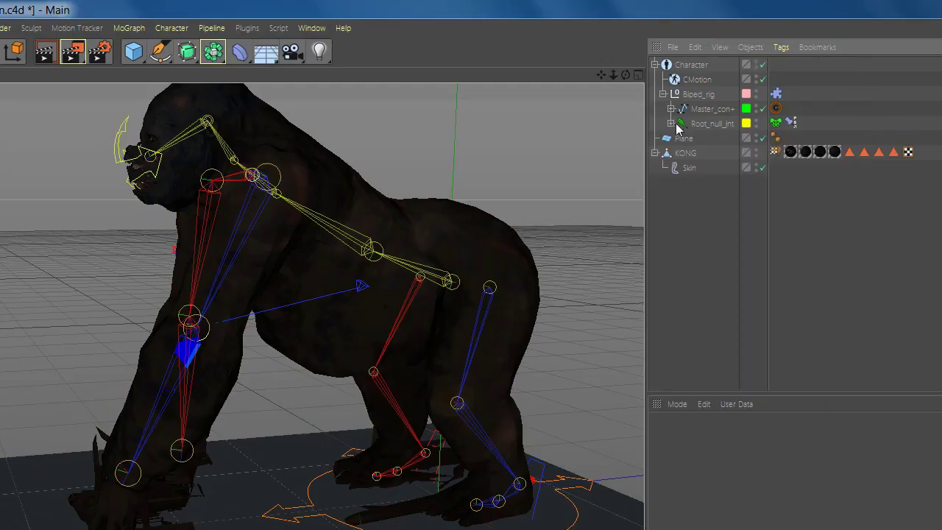
click(671, 123)
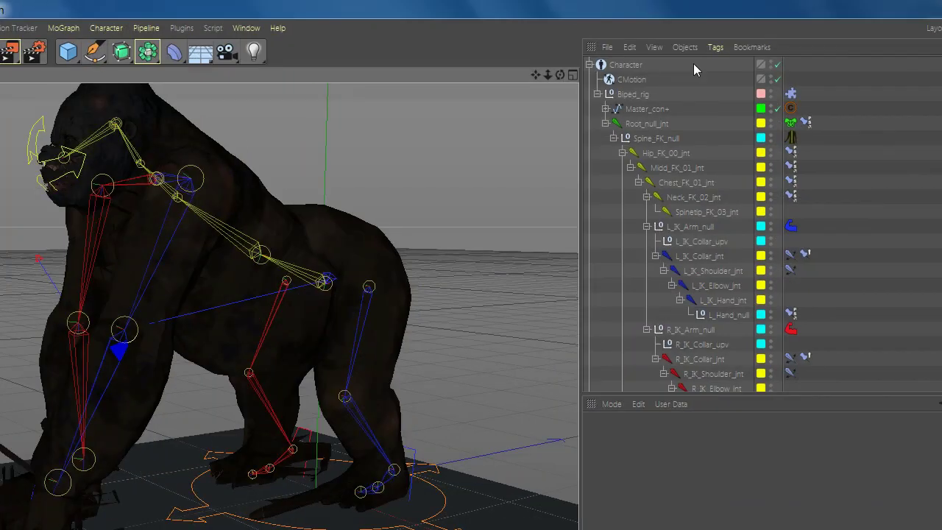
click(620, 73)
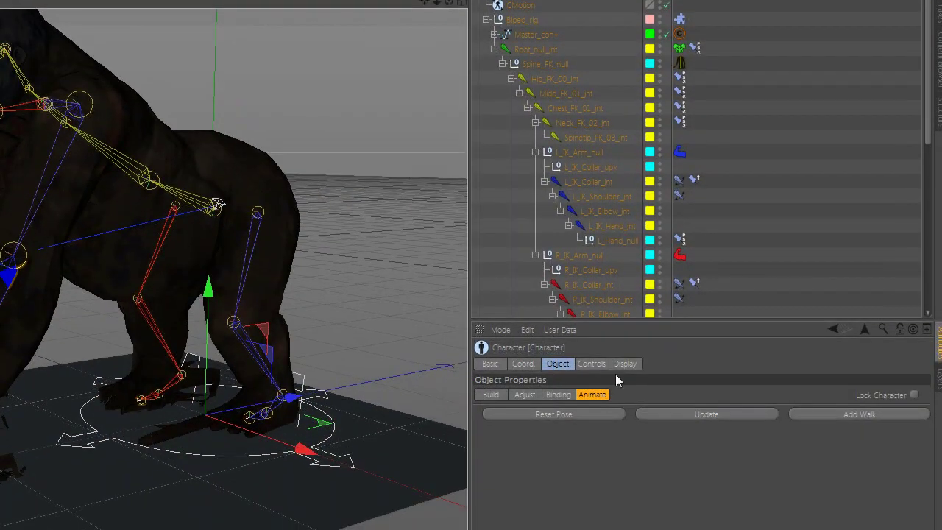
Step: Select the Hip_FK_00_jnt joint and paint added weight onto the gorilla's fingers and wrist with the Weight Tool
click(554, 395)
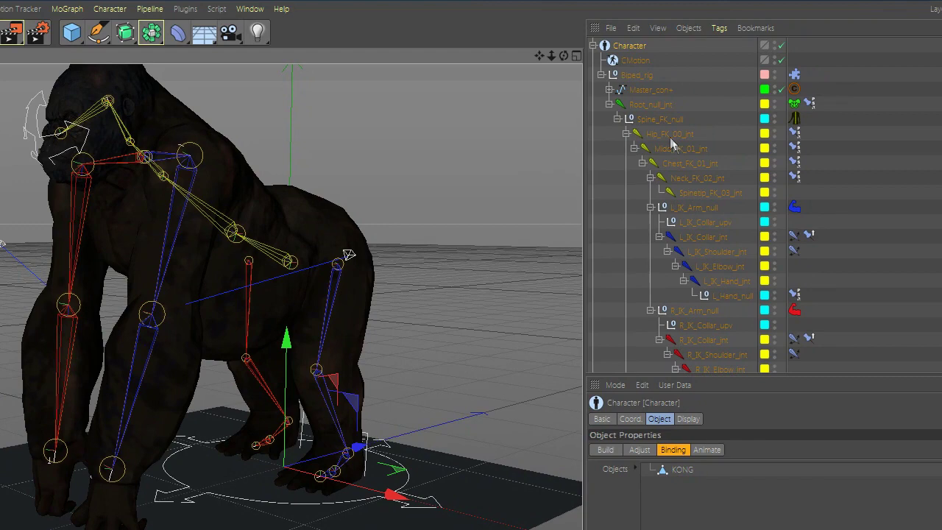
click(669, 135)
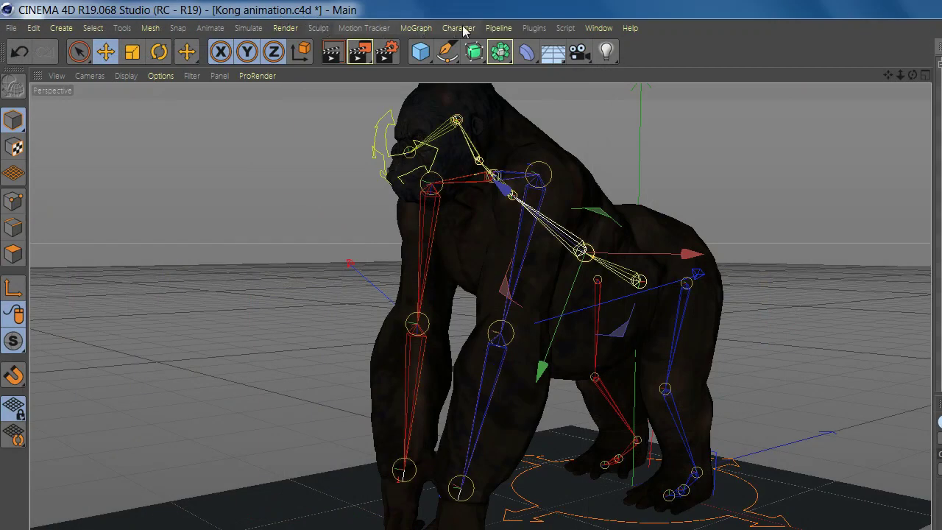
click(463, 29)
click(486, 207)
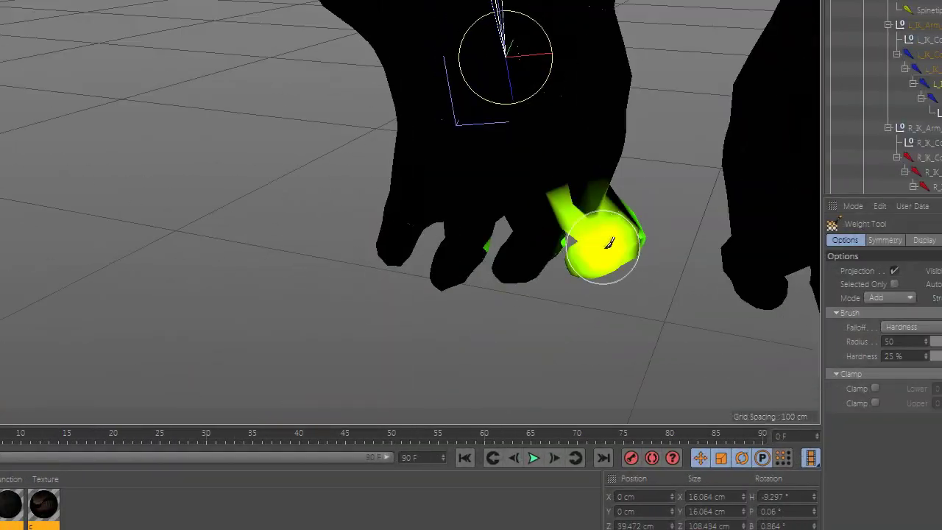
drag(610, 243, 594, 331)
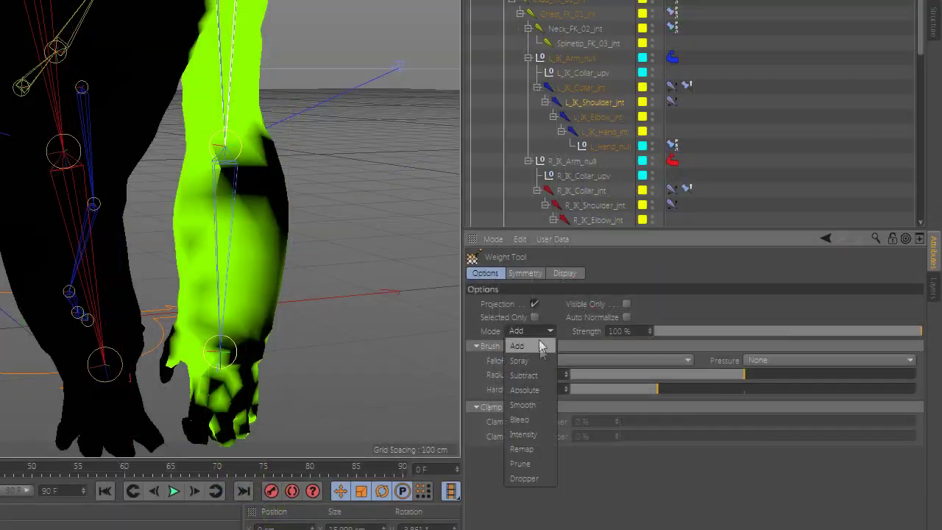
Step: Switch the Weight Tool brush to Subtract mode and play the walk to check the painted weights
click(523, 376)
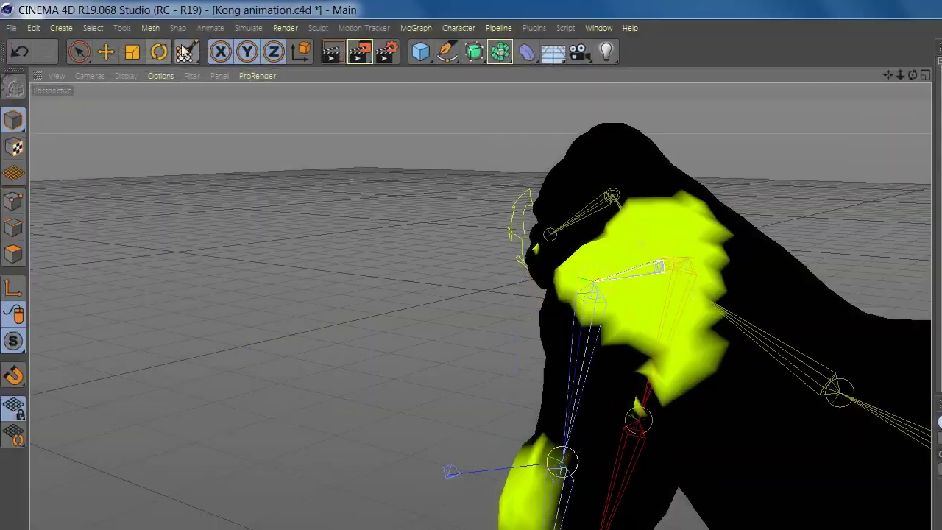
click(560, 340)
click(551, 383)
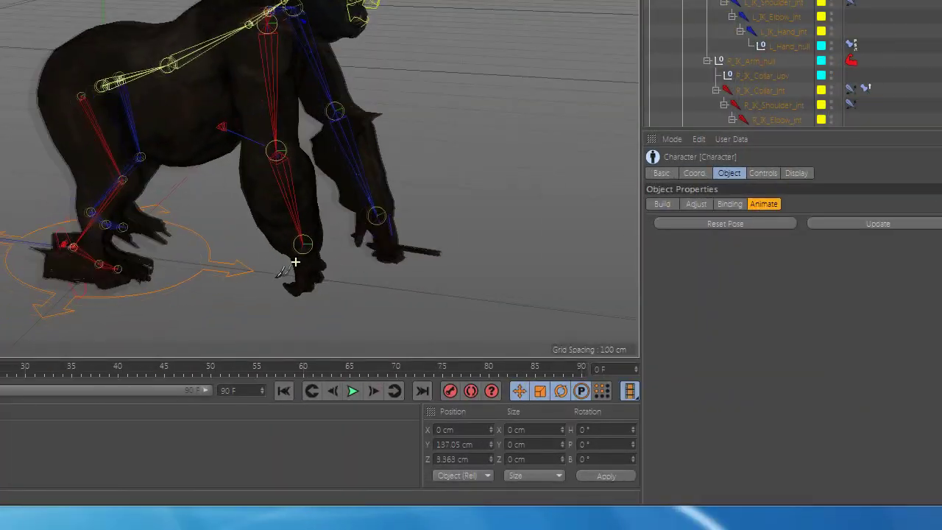
click(354, 389)
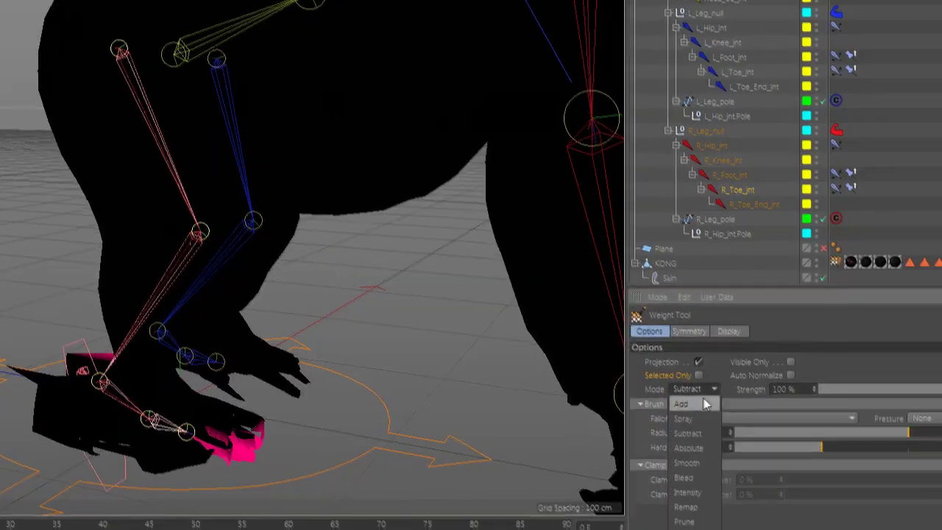
Step: Set the brush back to Add, expand the Biped_rig hierarchy, and orbit around the walking gorilla
click(705, 404)
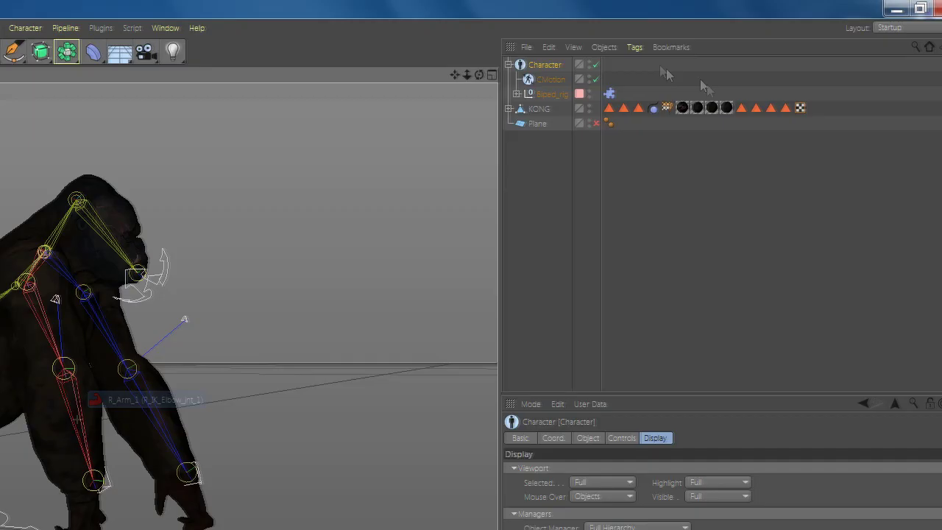
click(516, 94)
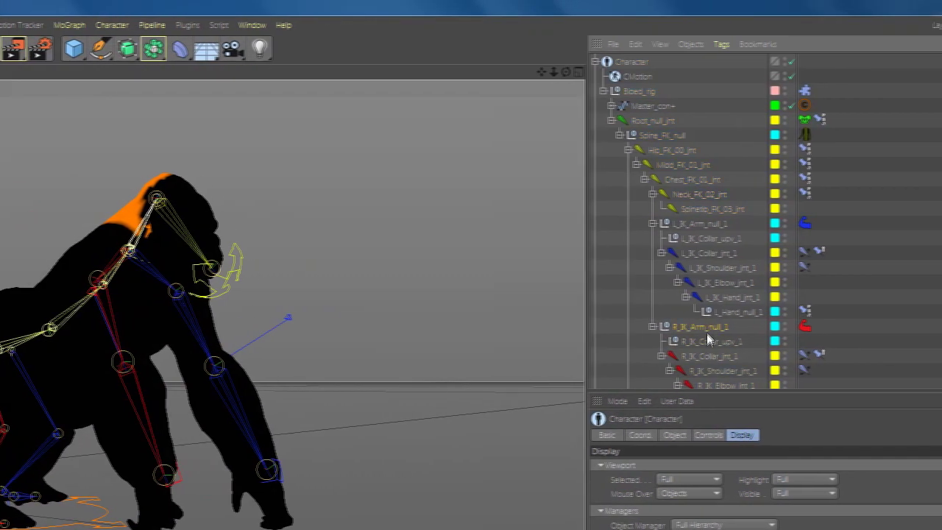
scroll(684, 309, down, 5)
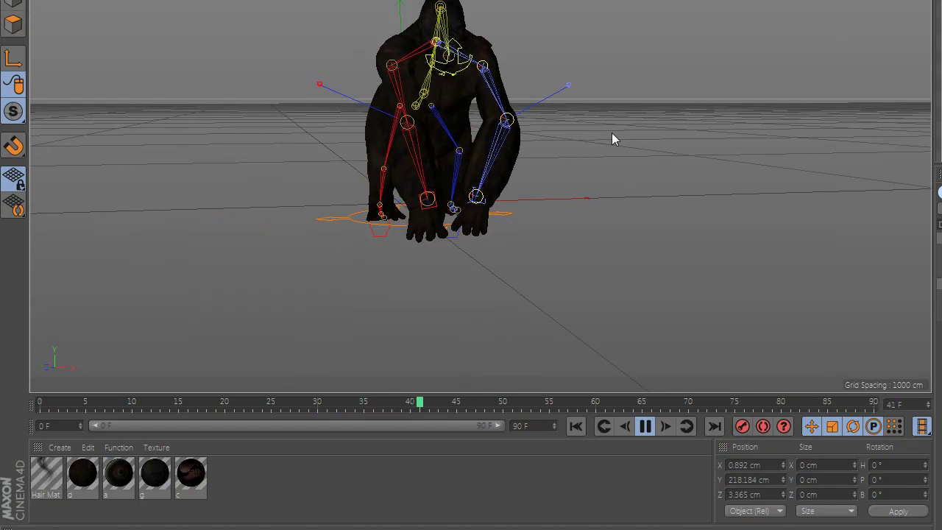
mouse_move(397, 199)
alt+mouse_down()
mouse_move(679, 192)
mouse_move(572, 195)
alt+mouse_up()
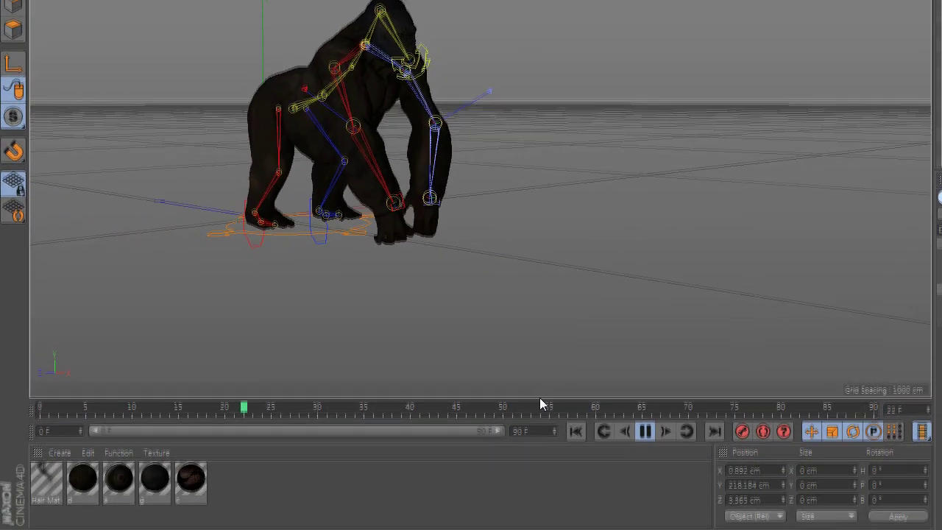